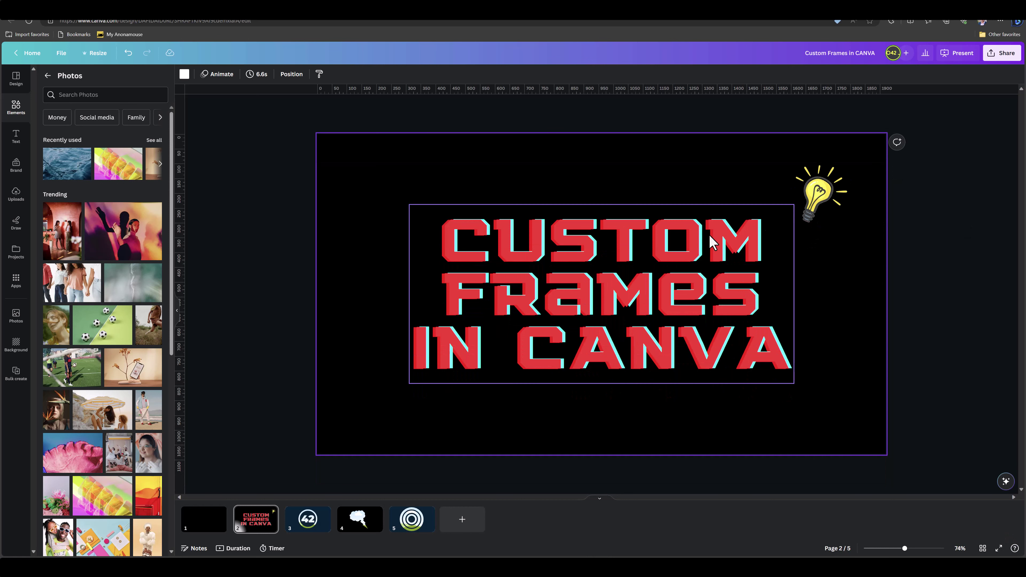
Review pages 3 to 5, then drag the trending photo into the 42 frame on page 3.
click(315, 530)
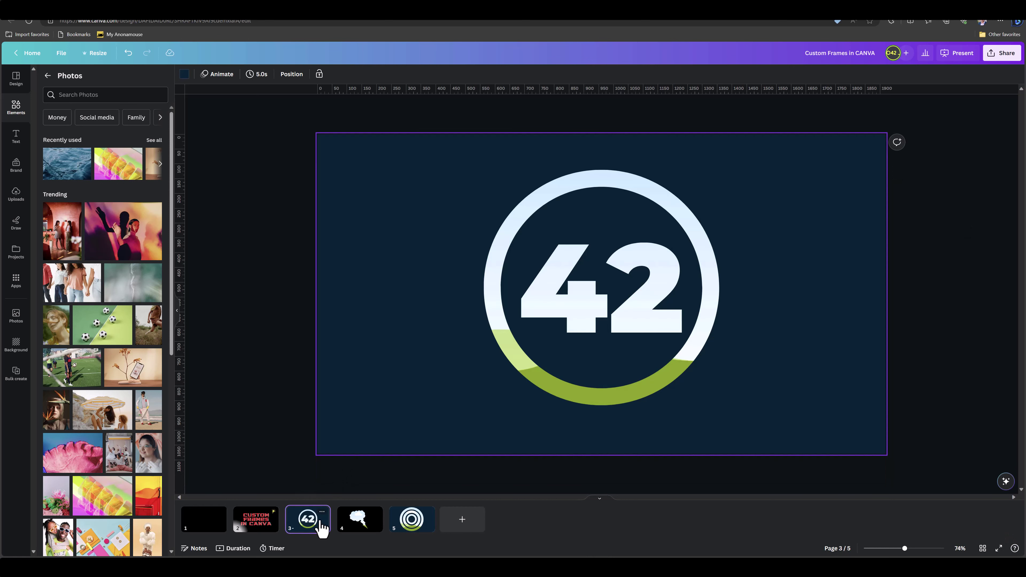
click(364, 534)
click(412, 534)
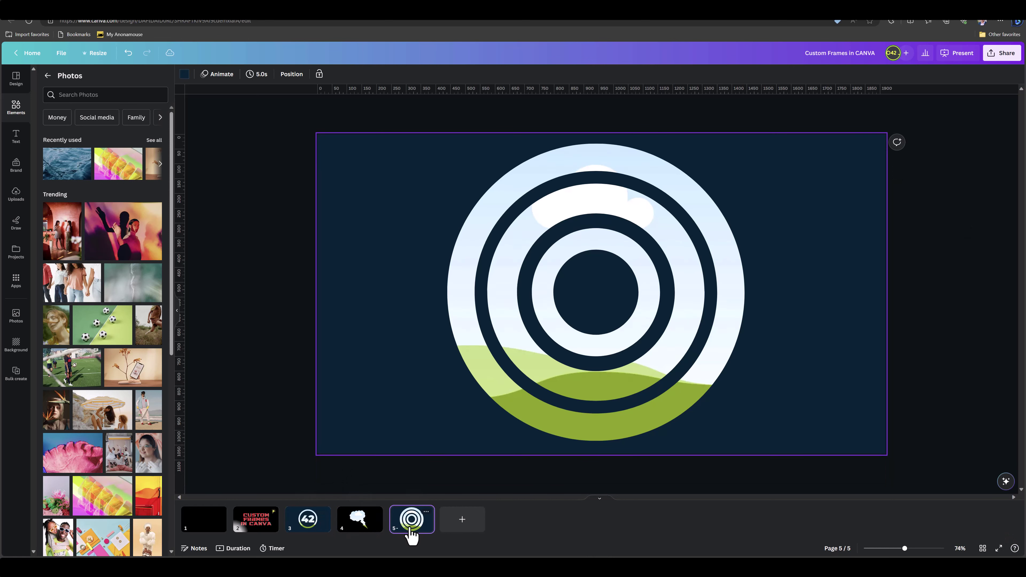
click(307, 535)
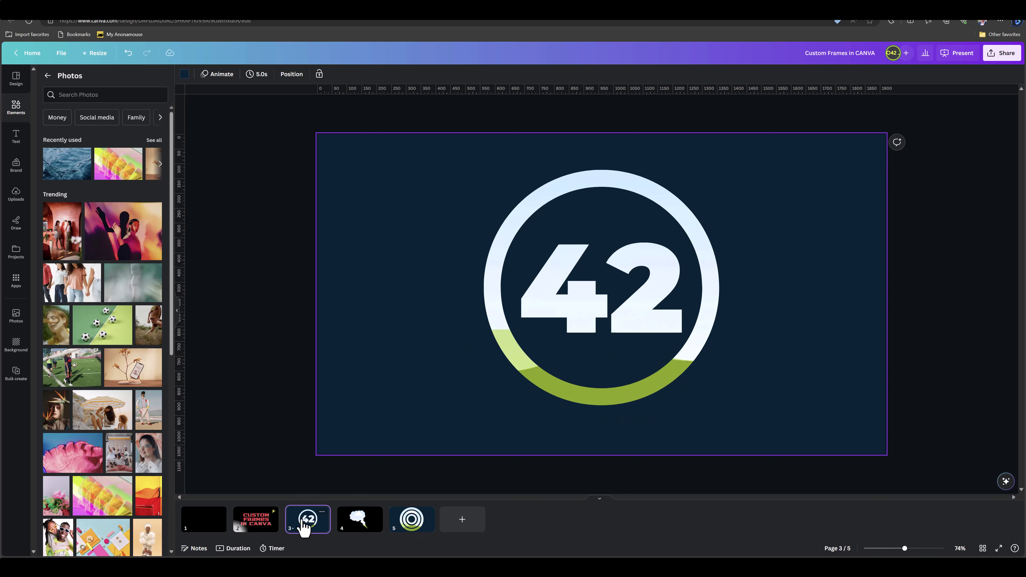
drag(166, 238, 491, 192)
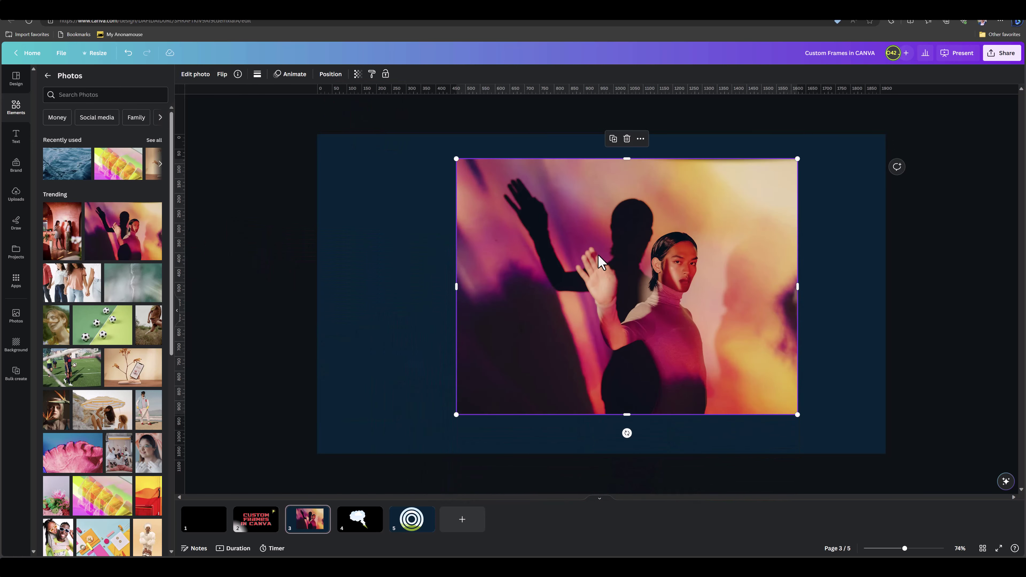
drag(582, 261, 541, 275)
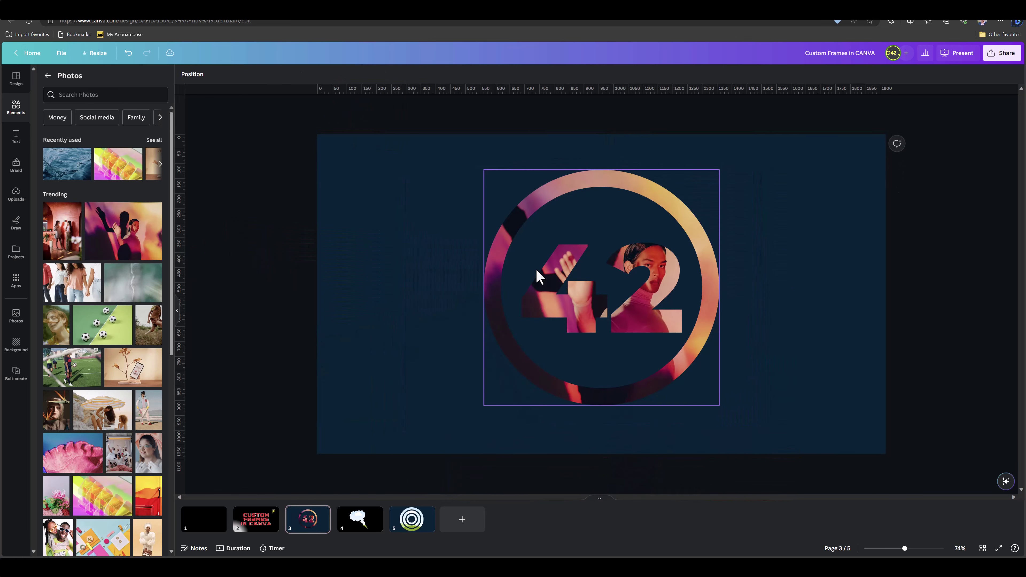
Fill the cloud frame on page 4 and the rings frame on page 5 with the same photo.
click(358, 522)
drag(136, 250, 553, 263)
click(423, 526)
drag(136, 244, 511, 263)
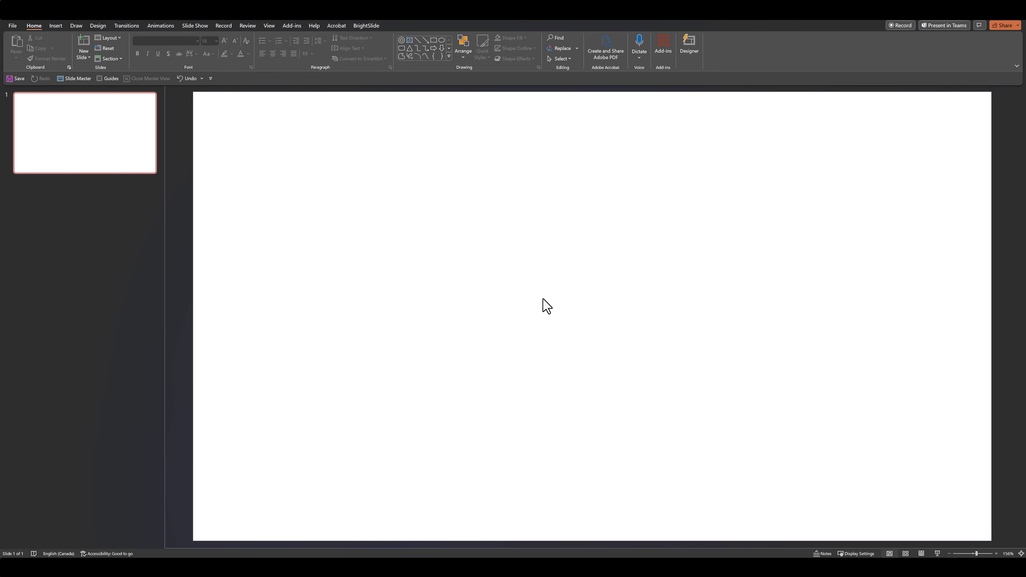
Add a text box on the blank slide containing '42'.
click(409, 40)
click(519, 307)
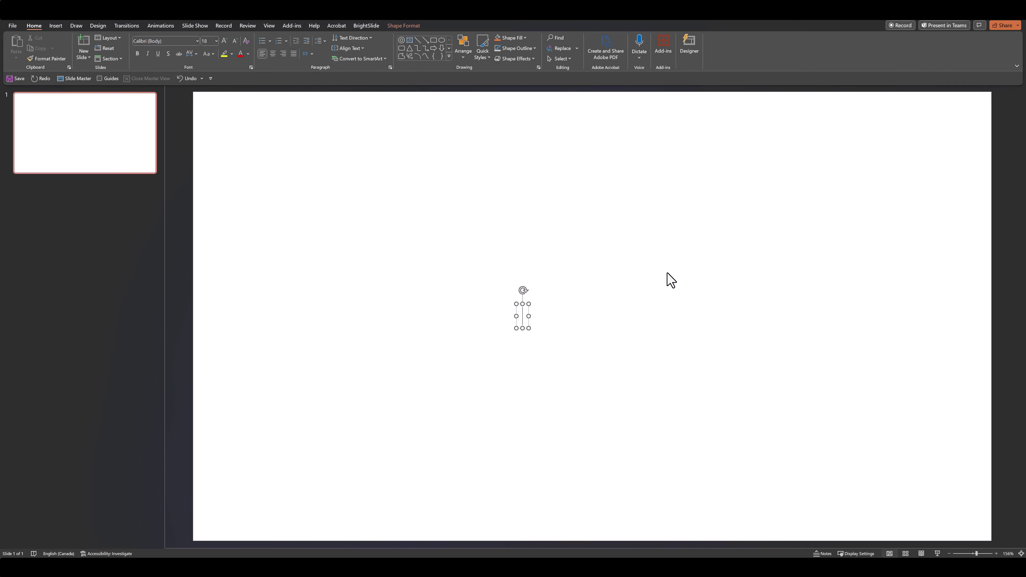
text(42)
click(544, 328)
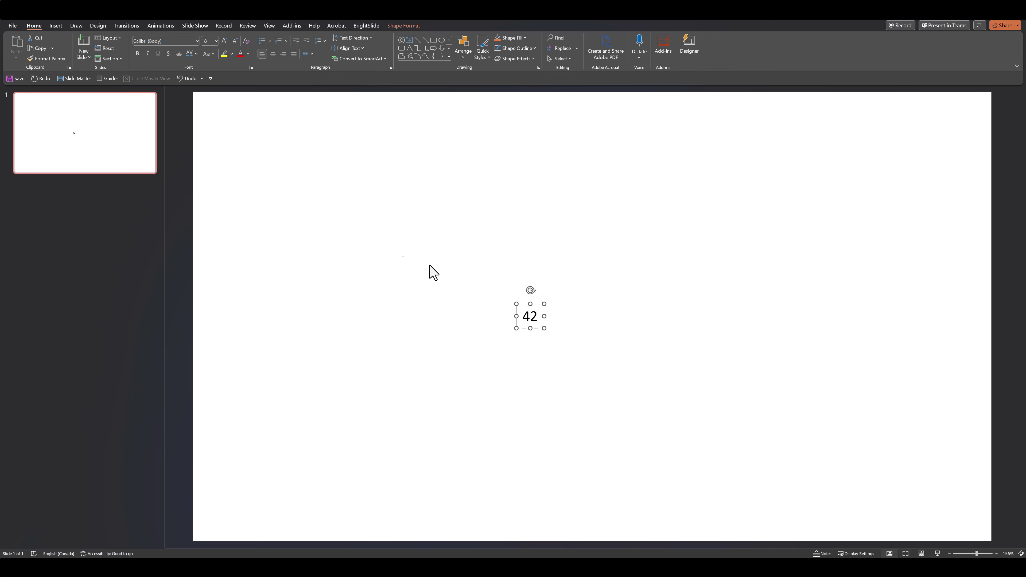
Set the 42 to Montserrat Black, enlarge it to size 166, and centre it.
click(171, 41)
key(Return)
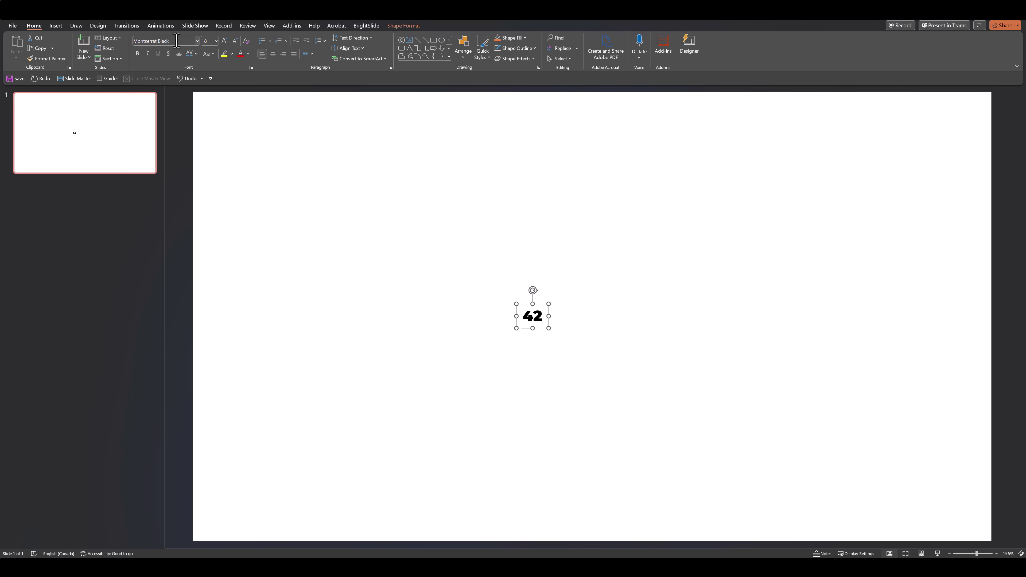
click(225, 41)
click(225, 41)
click(224, 41)
click(224, 40)
click(225, 41)
click(225, 41)
click(225, 40)
click(225, 41)
click(225, 40)
click(224, 40)
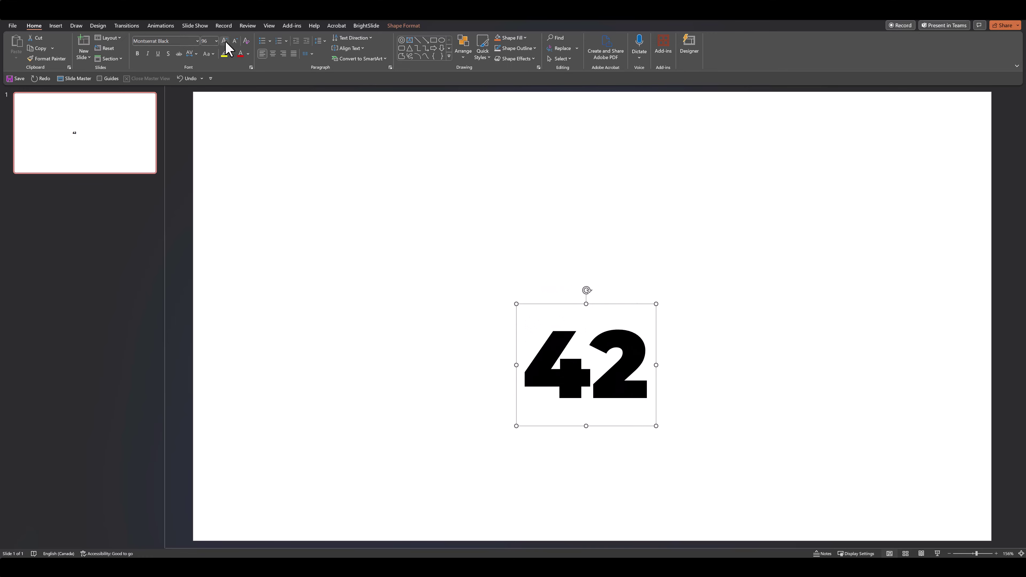
click(225, 40)
click(225, 40)
mouse_move(551, 218)
mouse_down()
mouse_move(541, 198)
mouse_move(536, 213)
mouse_up()
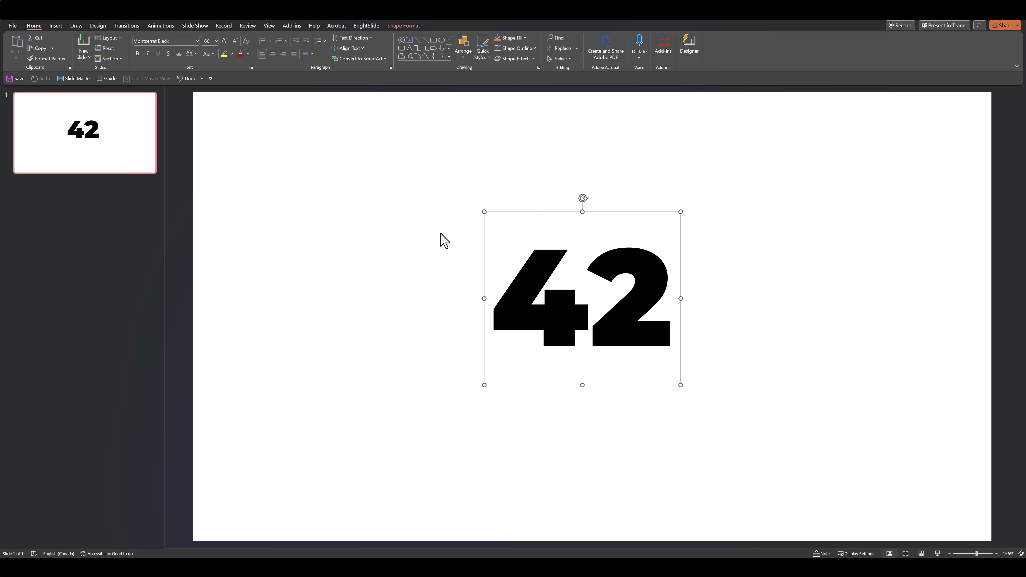
Draw a rectangle covering the 42 and send it behind the text.
click(445, 241)
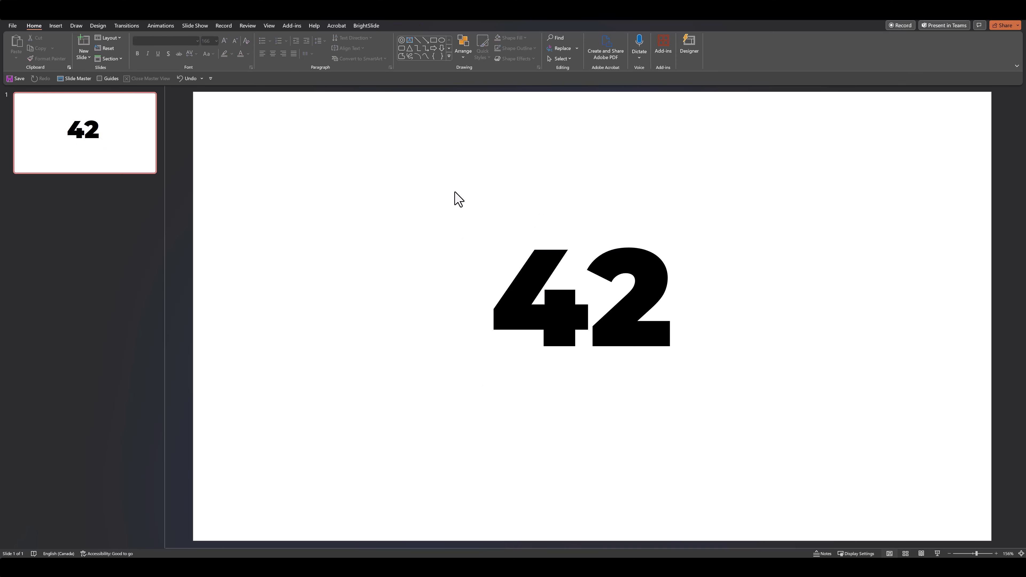
click(433, 40)
drag(449, 195, 729, 408)
right_click(466, 232)
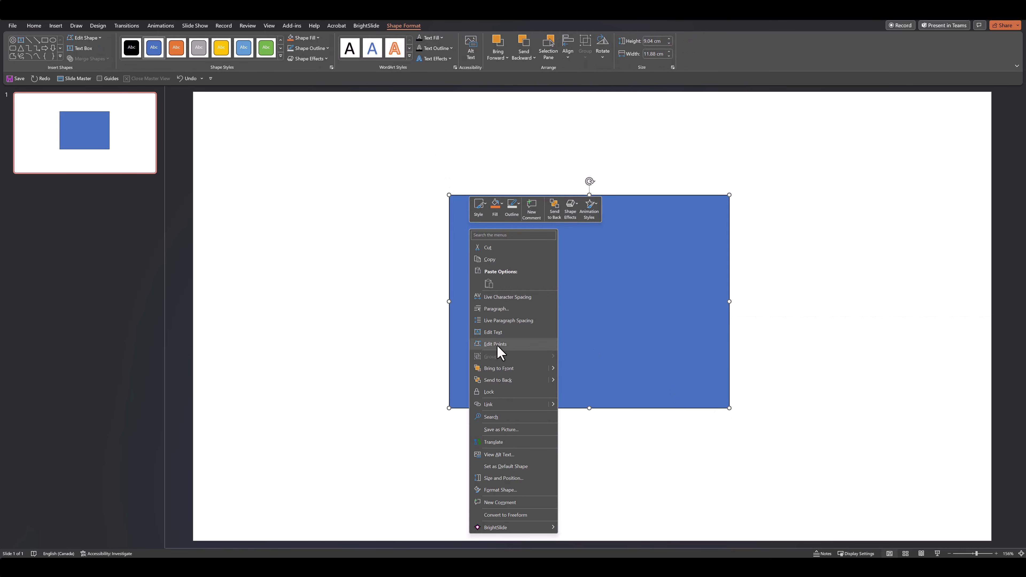
click(566, 382)
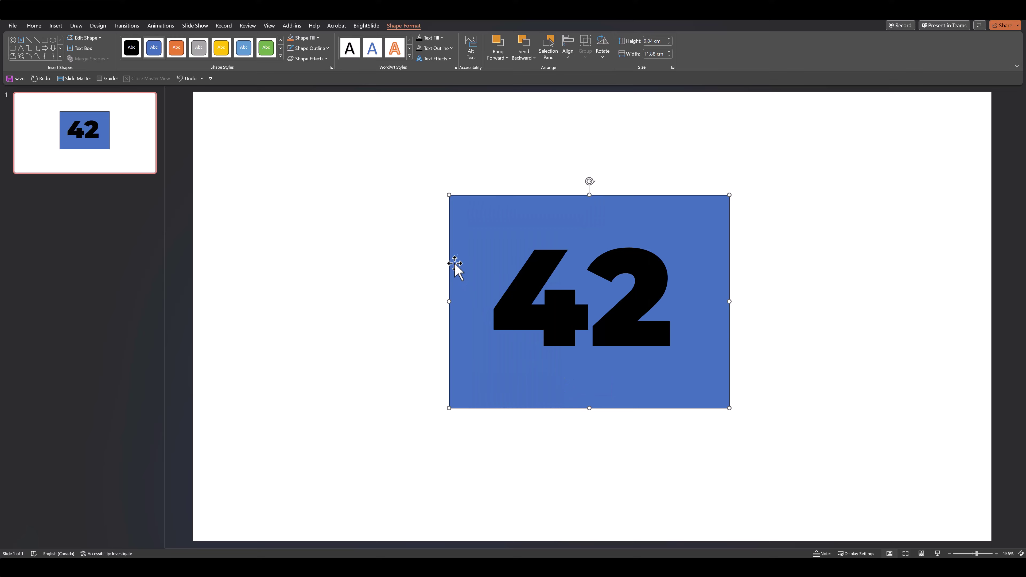
Intersect the rectangle with the 42 text to make a solid blue 42 shape.
shift+click(526, 295)
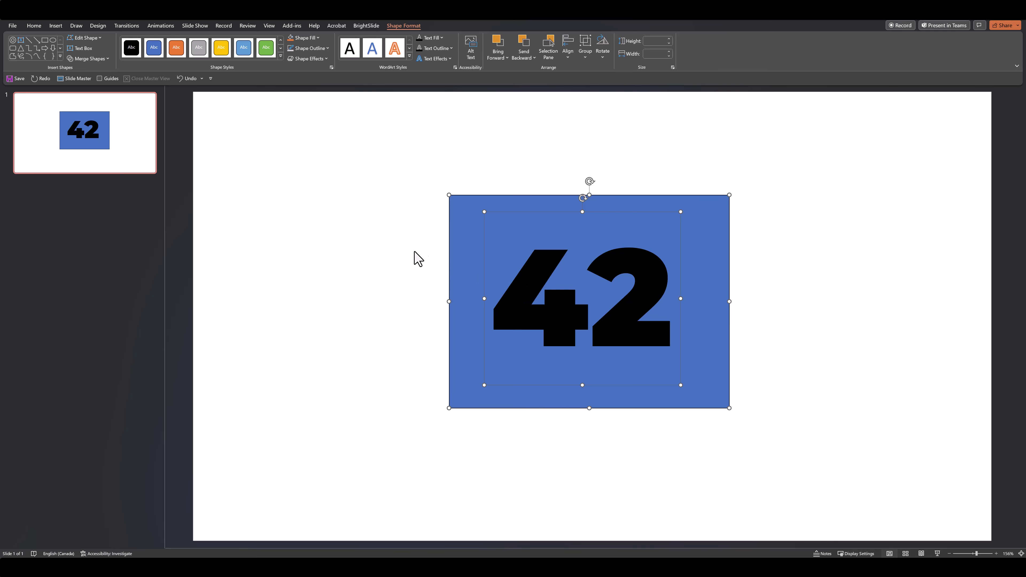
click(100, 59)
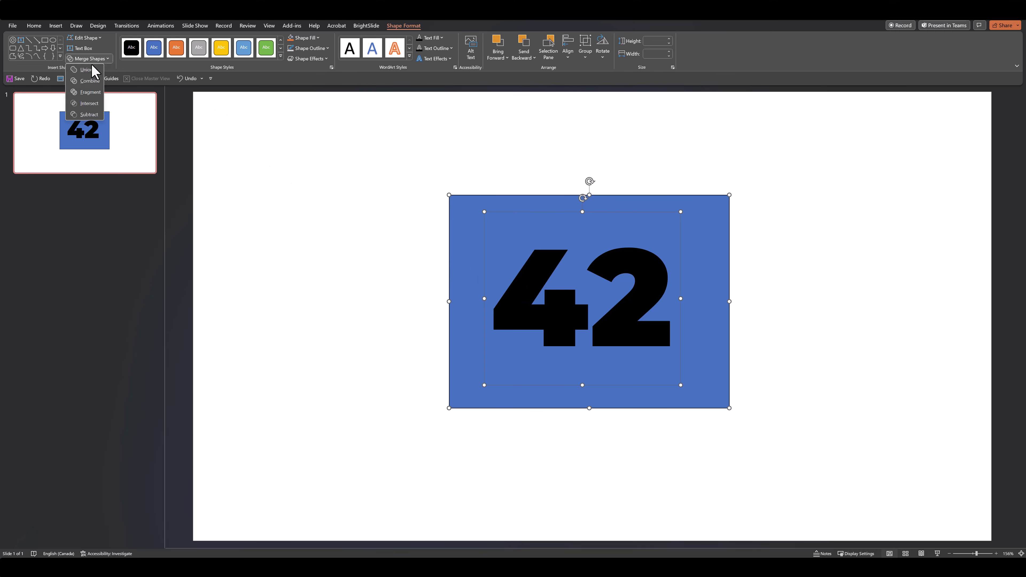
click(89, 103)
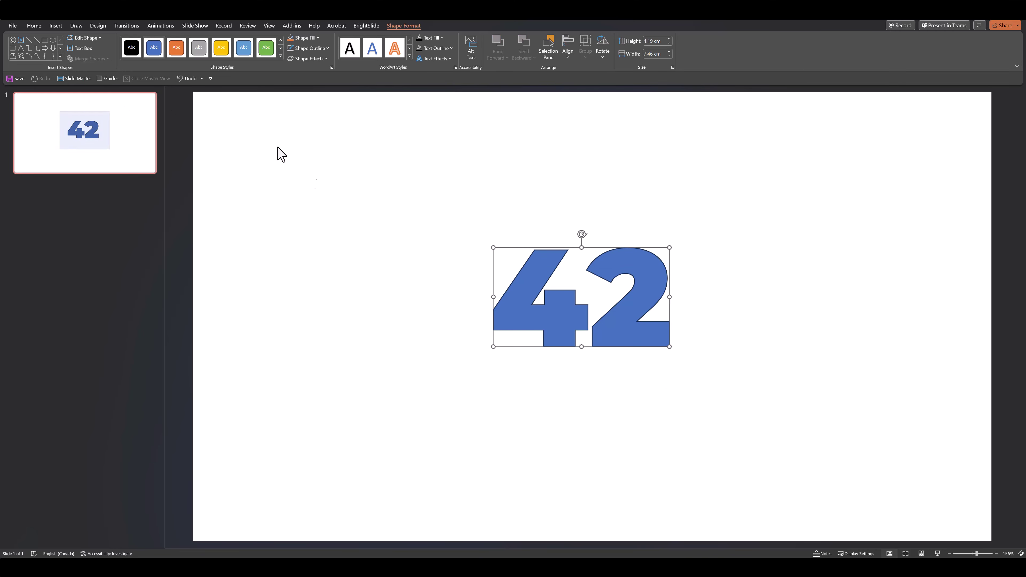
click(418, 277)
drag(398, 191, 808, 443)
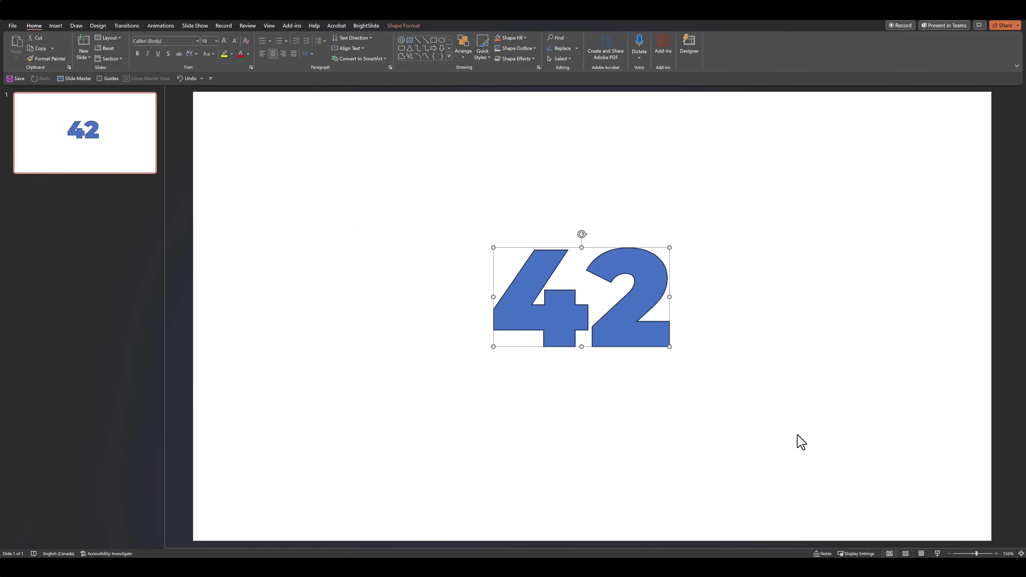
Shrink the 42 shape slightly and draw a thinner donut ring around it.
drag(670, 347, 642, 342)
click(582, 382)
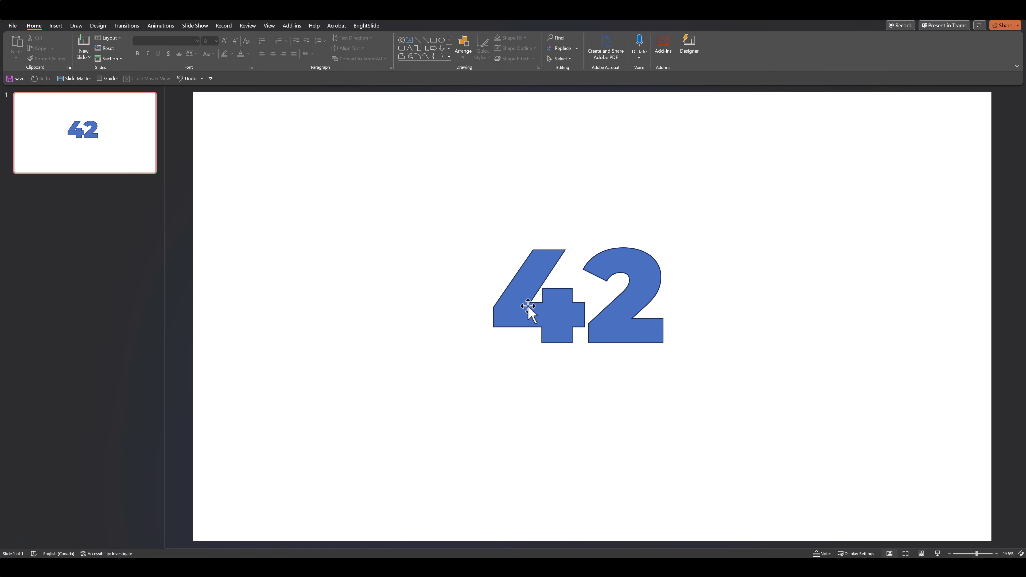
click(402, 41)
drag(444, 157, 743, 392)
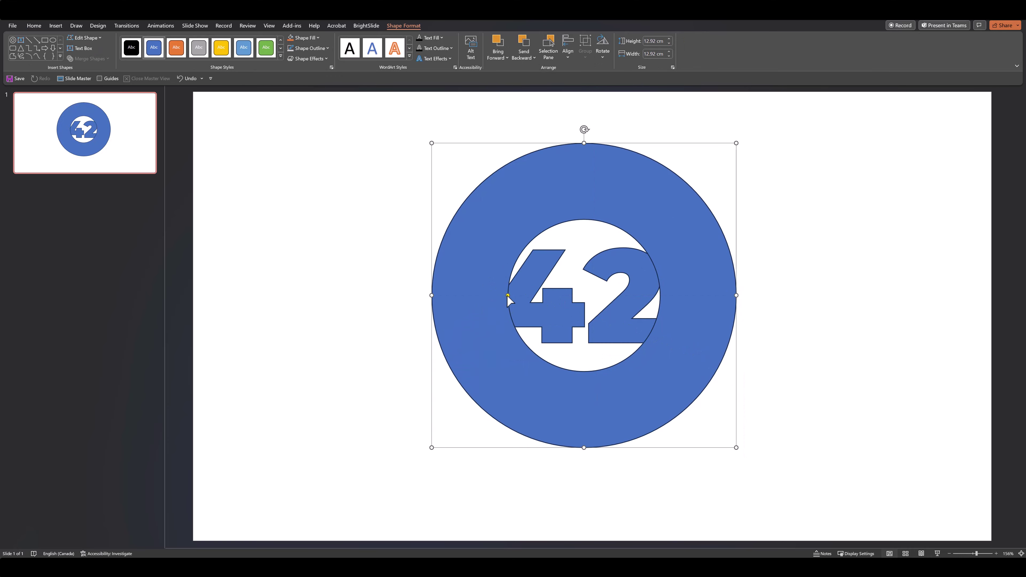
drag(507, 295, 469, 296)
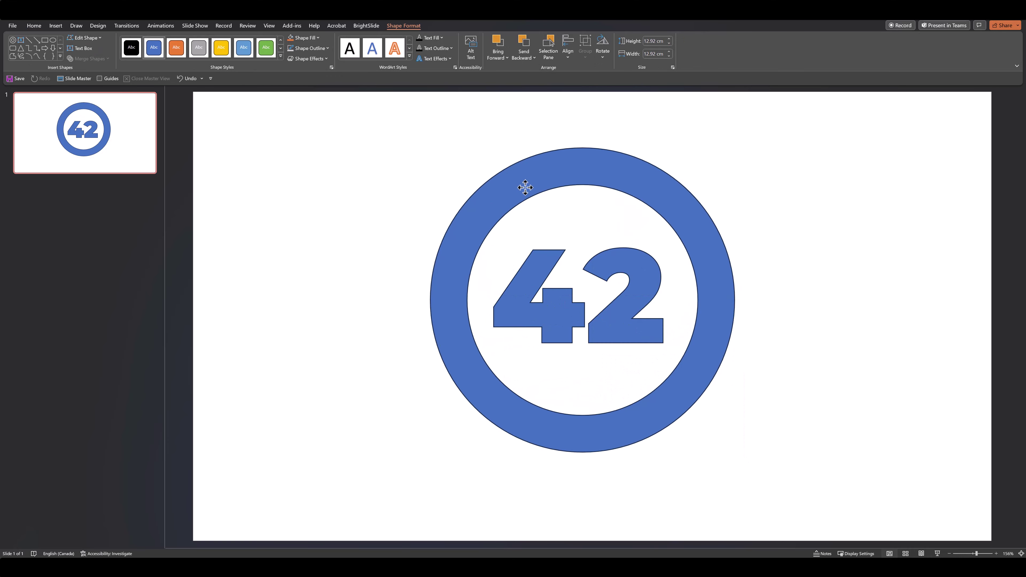
click(426, 256)
Unite the donut ring and the 42 into one shape and centre it on the slide.
click(450, 253)
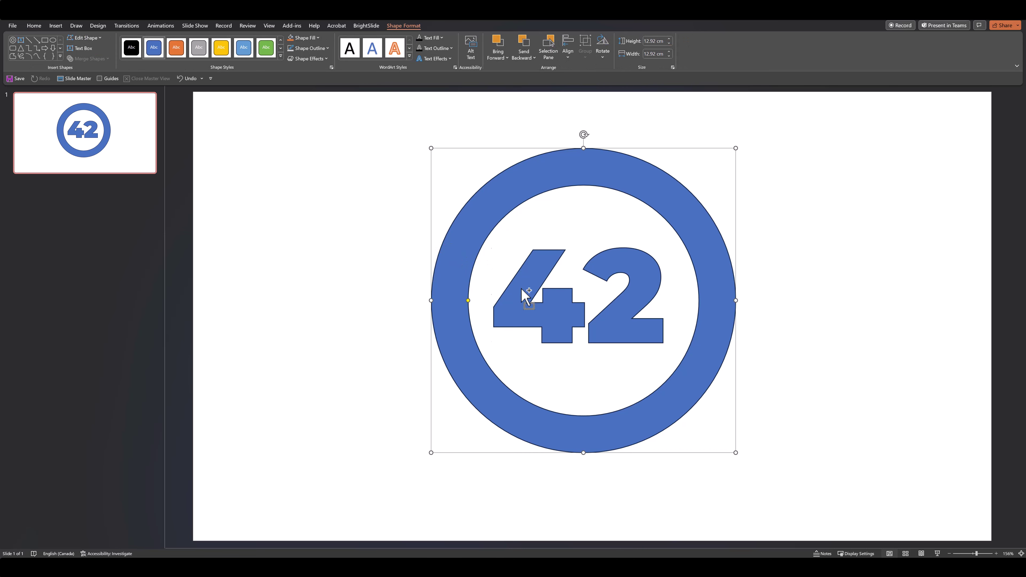
ctrl+click(525, 297)
click(107, 59)
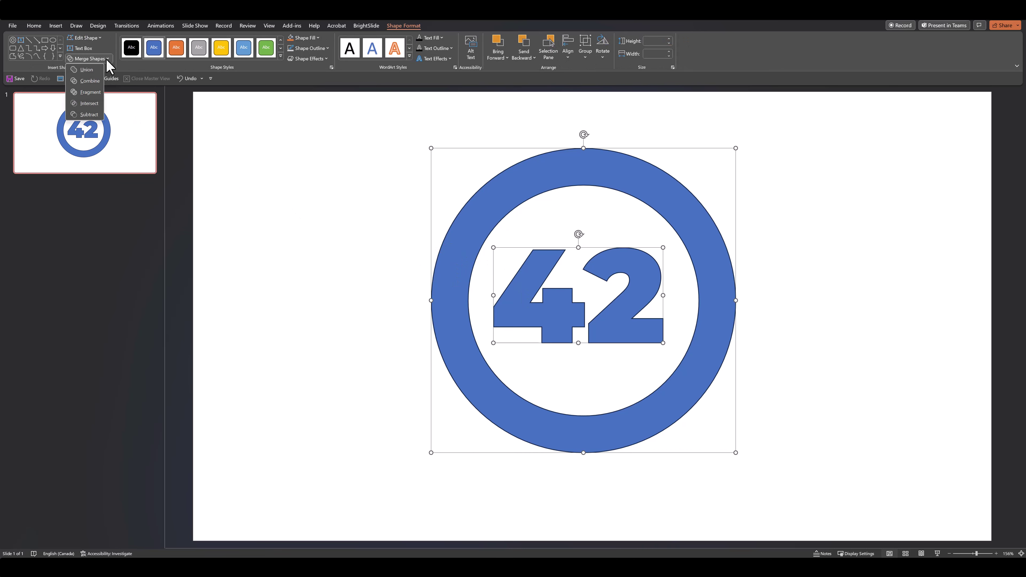
click(94, 70)
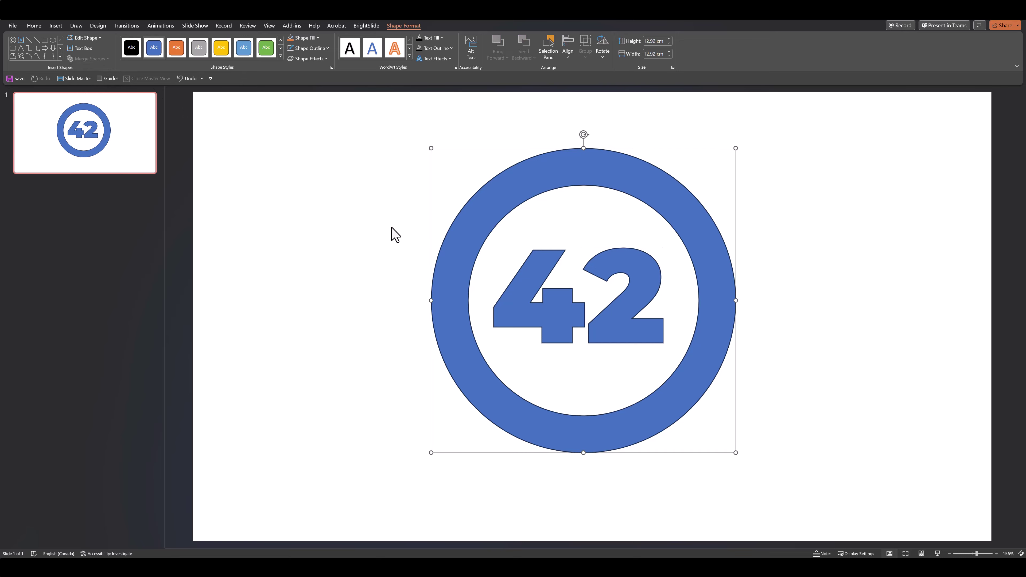
click(398, 233)
mouse_move(453, 236)
mouse_down()
mouse_move(600, 280)
mouse_move(493, 231)
mouse_move(440, 269)
mouse_move(463, 236)
mouse_up()
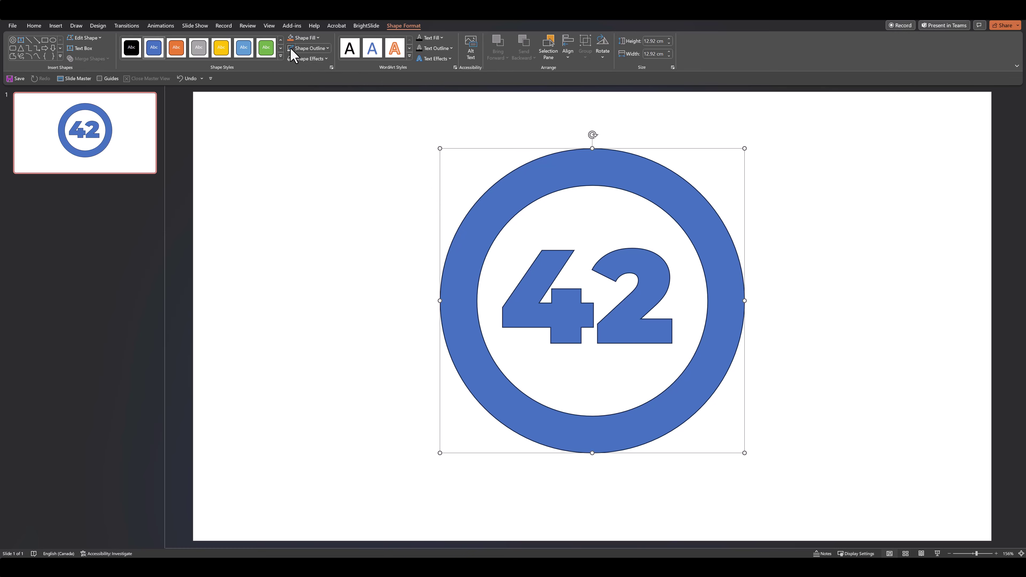
click(410, 268)
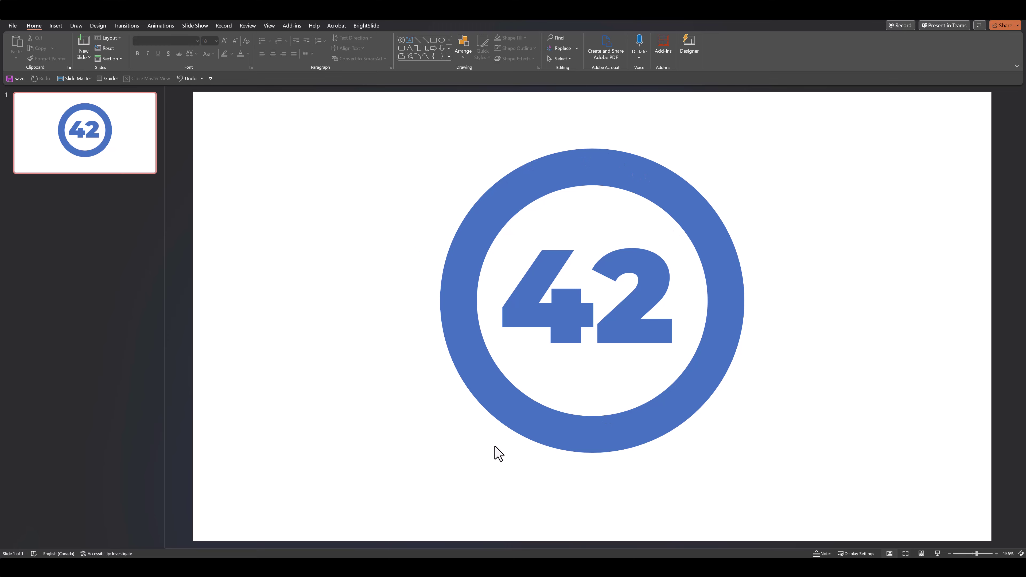
click(461, 263)
click(412, 274)
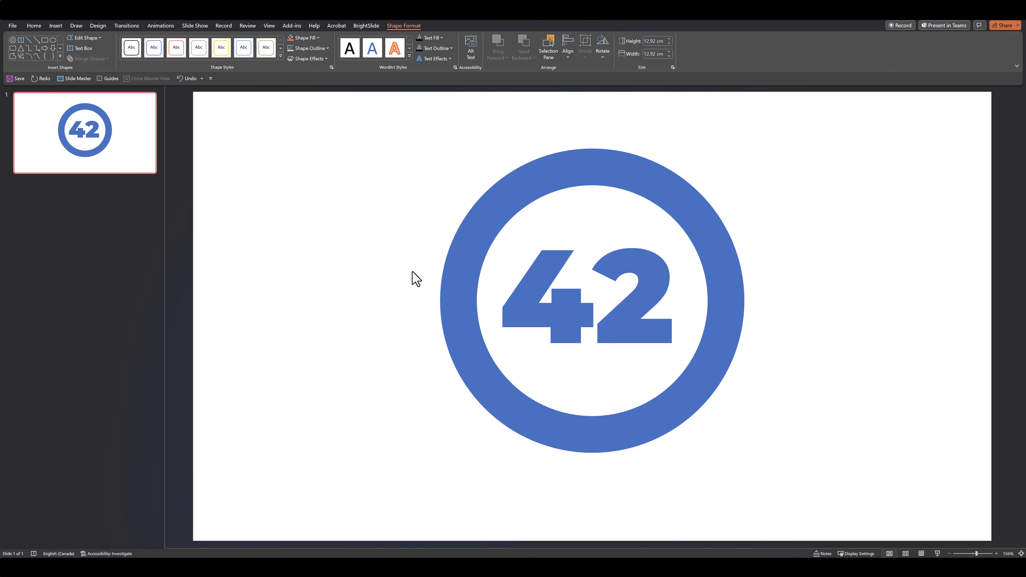
Add a blank second slide after slide 1.
click(143, 157)
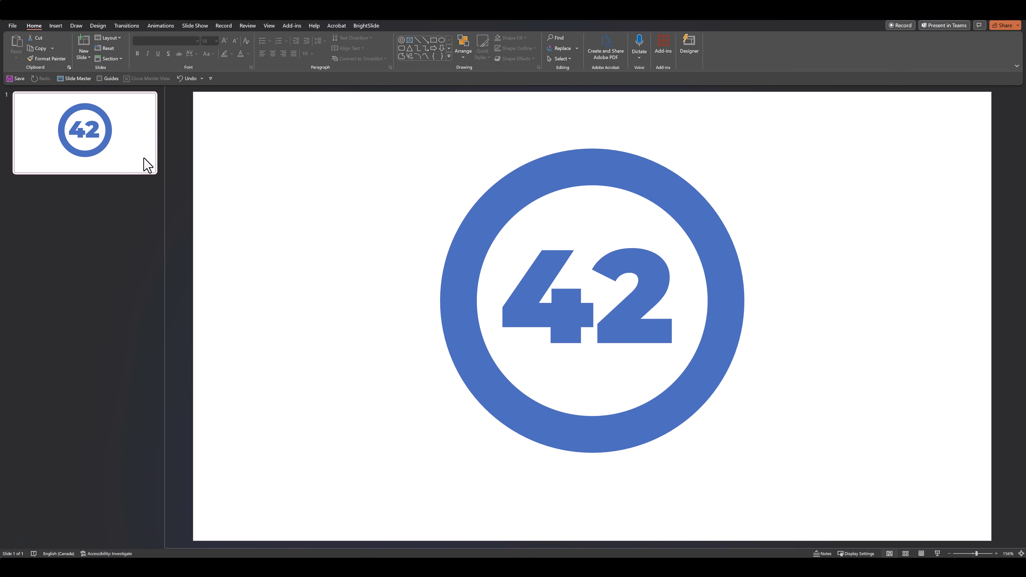
click(92, 225)
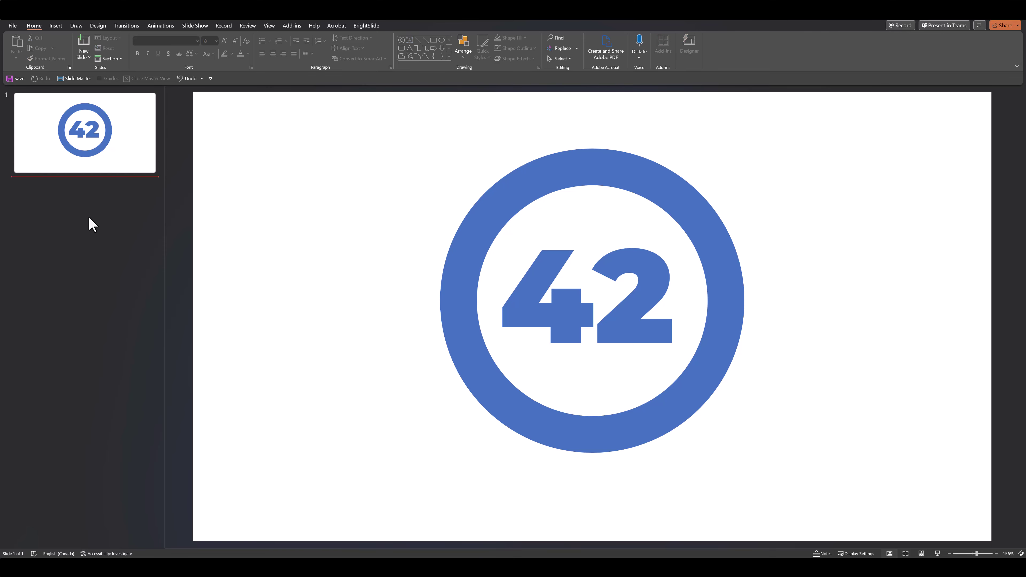
right_click(92, 224)
click(116, 251)
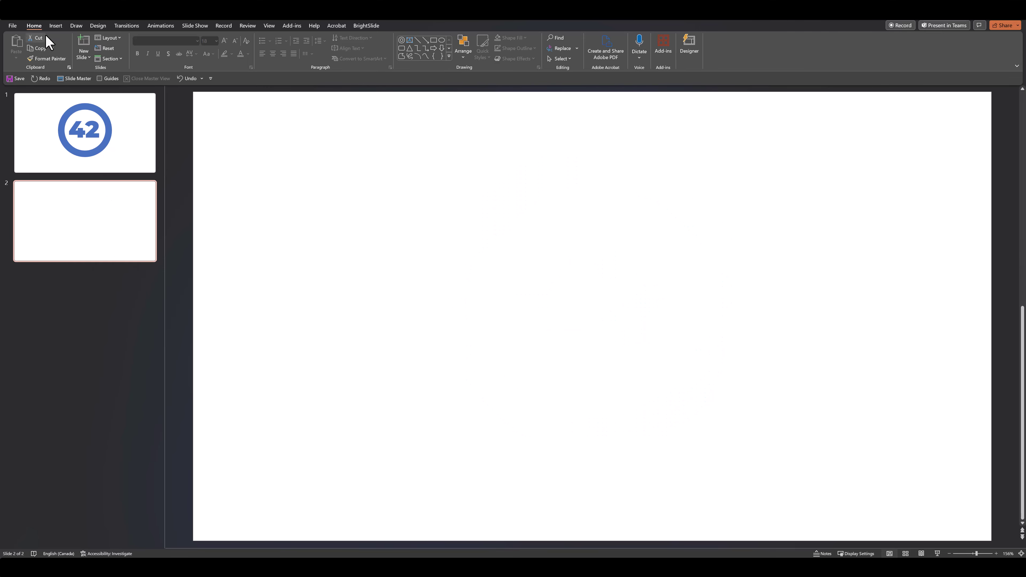
Choose the stock image of two cats with heart-shaped tails to insert.
click(55, 27)
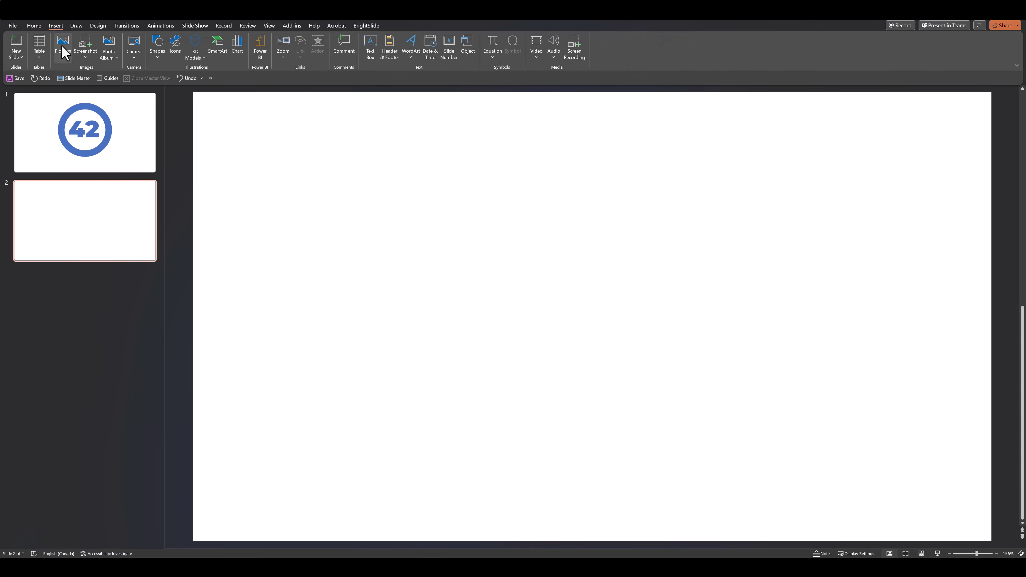
click(63, 47)
click(78, 93)
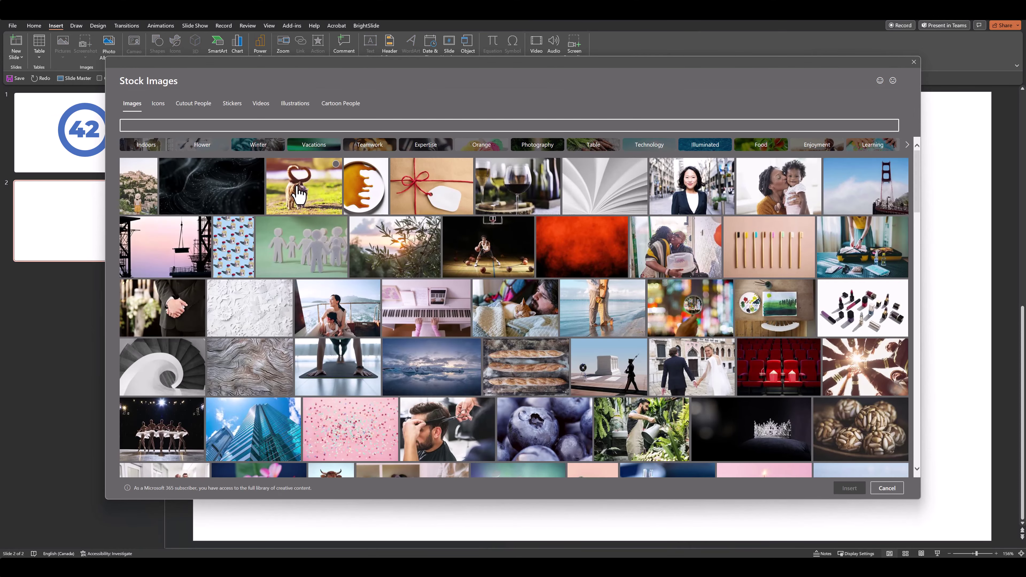
click(298, 187)
Insert the cat photo on slide 2 and copy it.
click(844, 489)
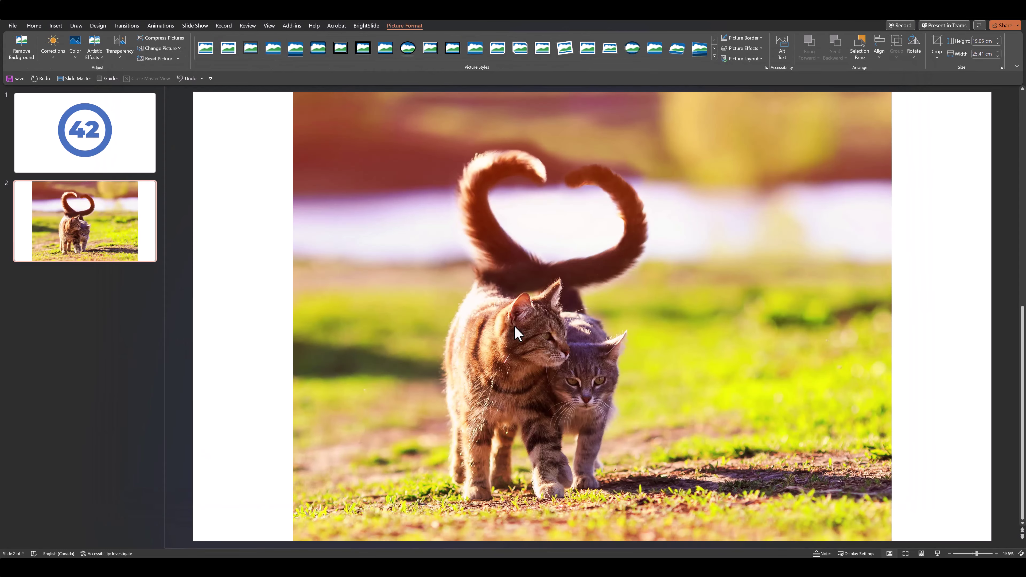
click(523, 320)
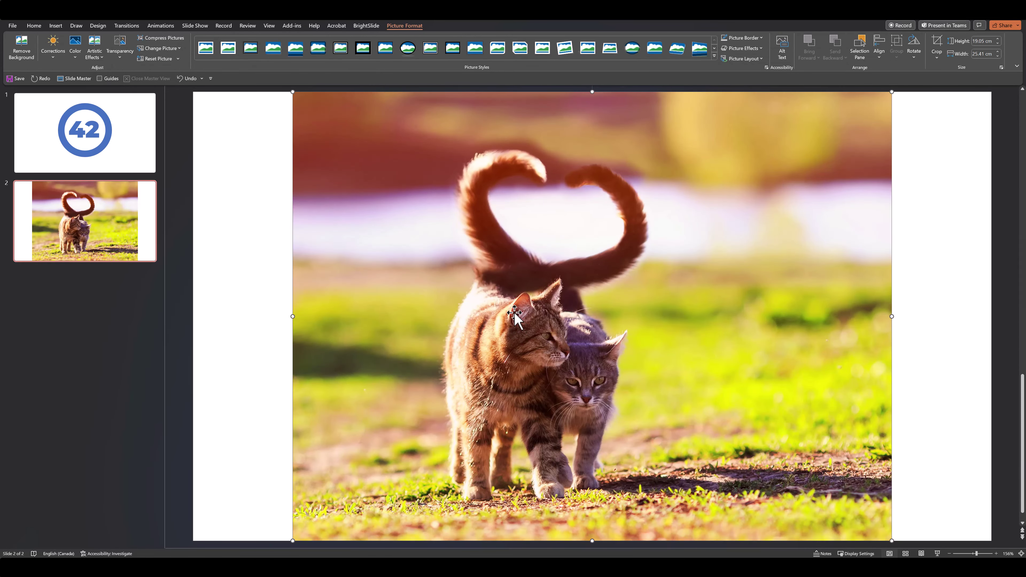
right_click(461, 284)
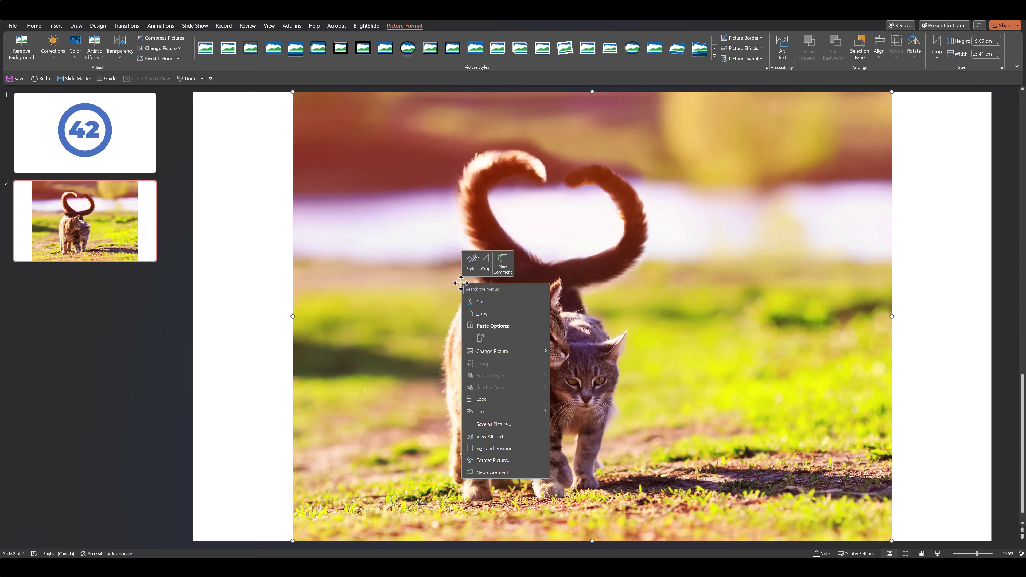
click(491, 315)
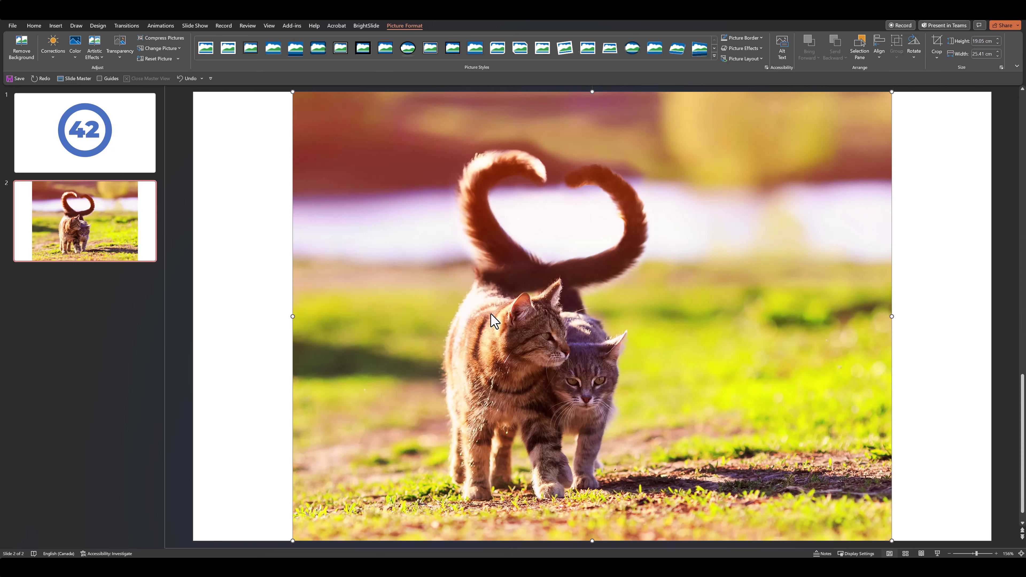
Give the 42 ring on slide 1 a picture fill from the clipboard's cat photo.
click(100, 155)
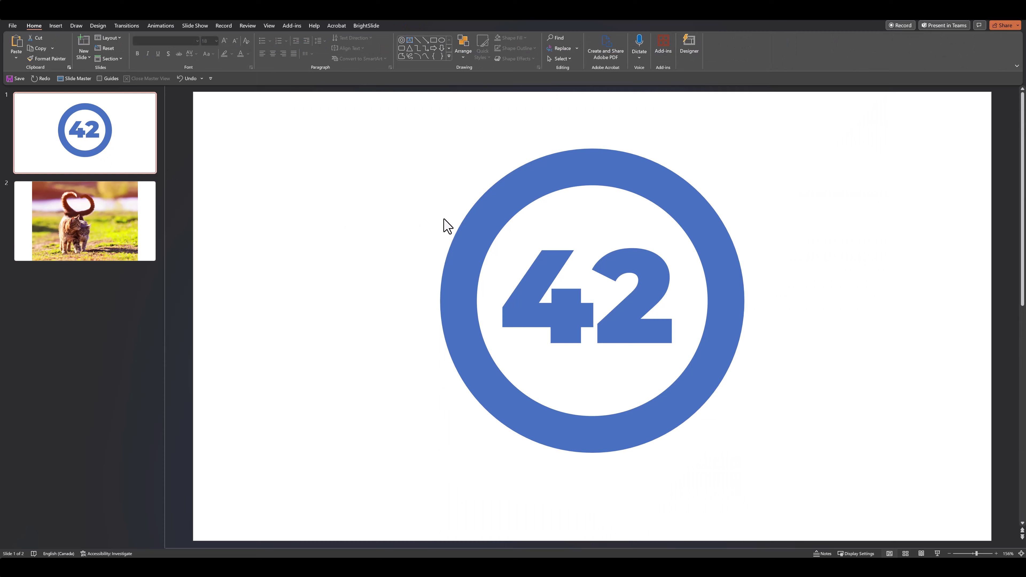
click(460, 219)
right_click(492, 218)
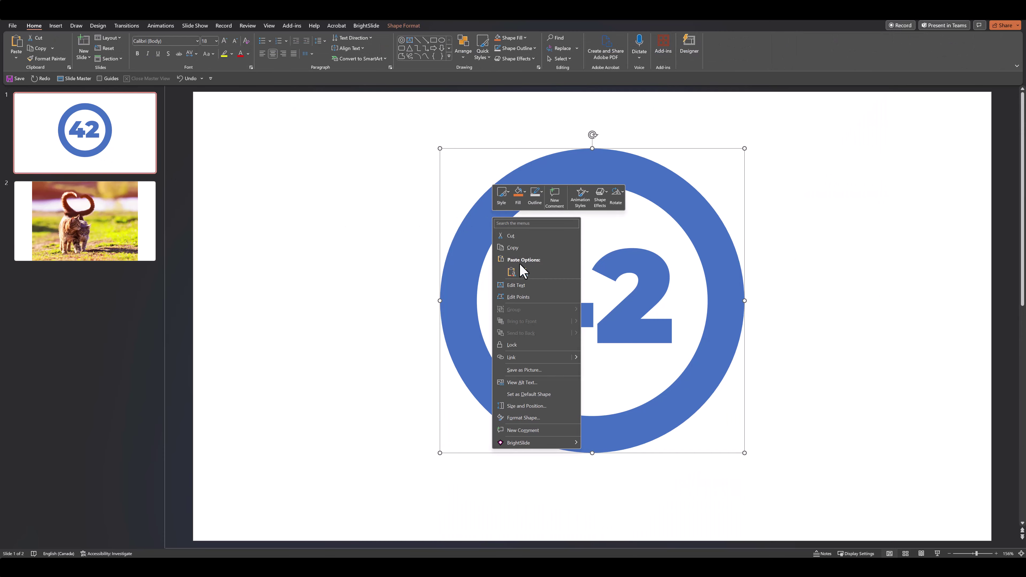
click(532, 418)
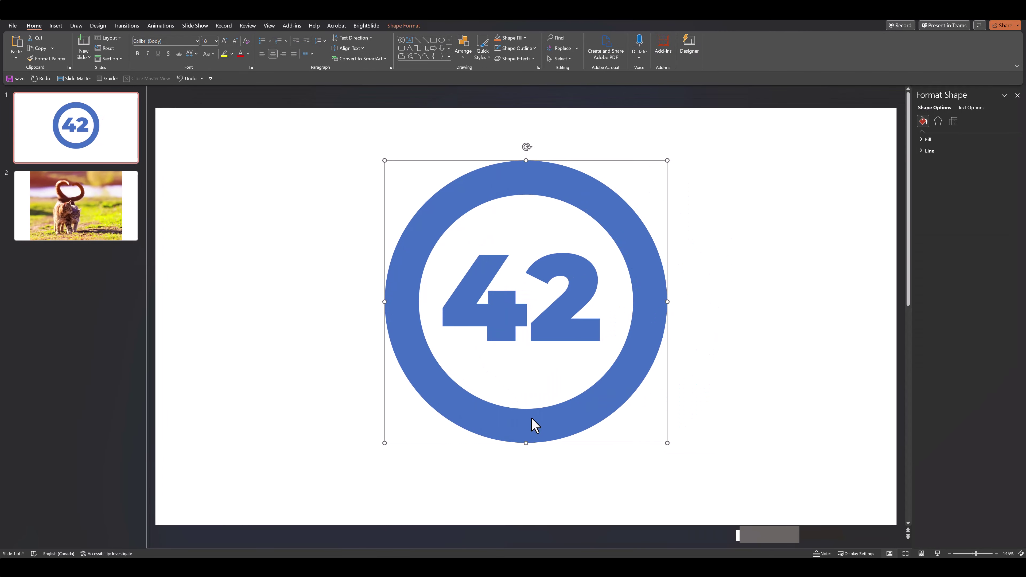
click(924, 140)
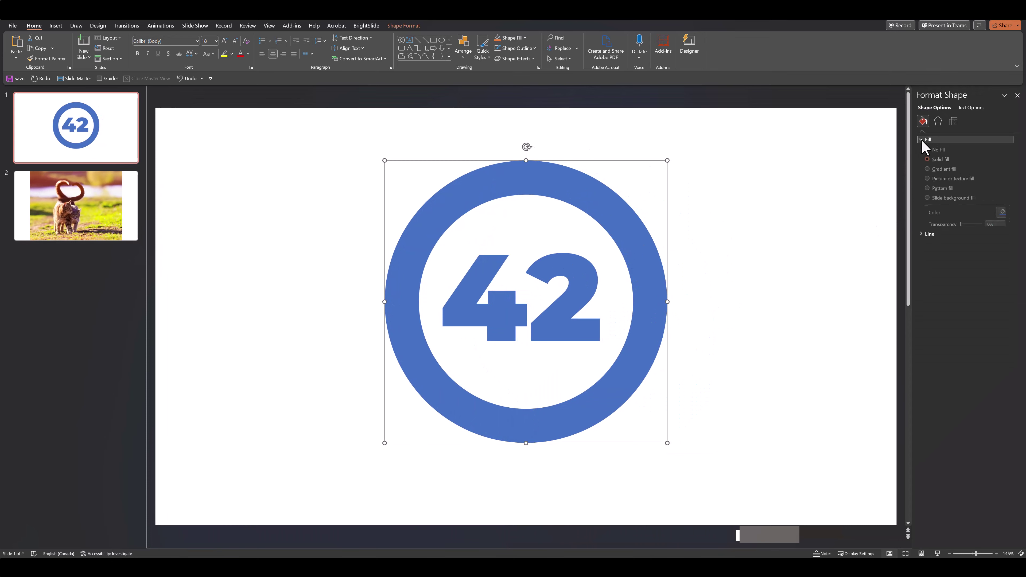
click(945, 182)
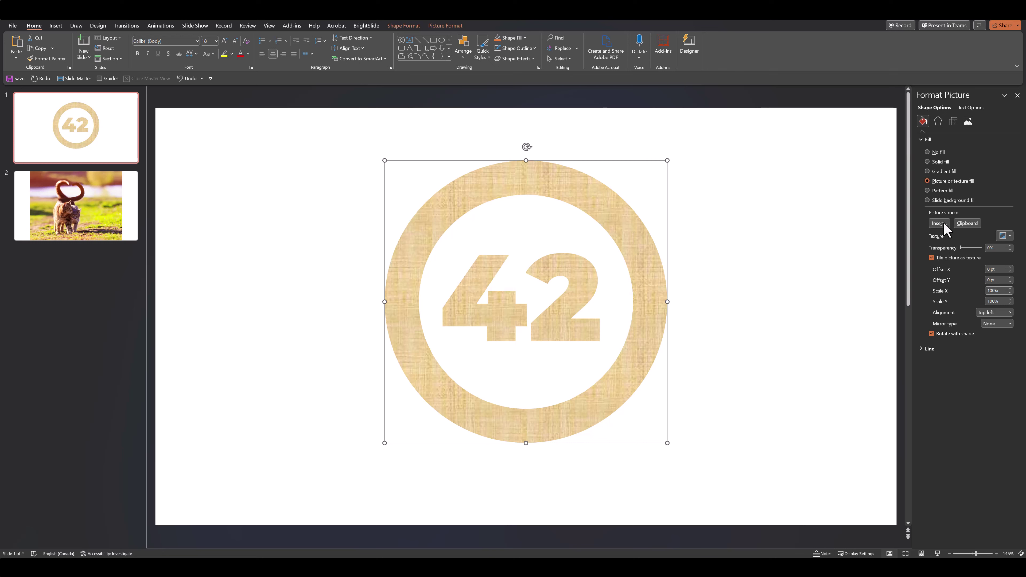
click(967, 226)
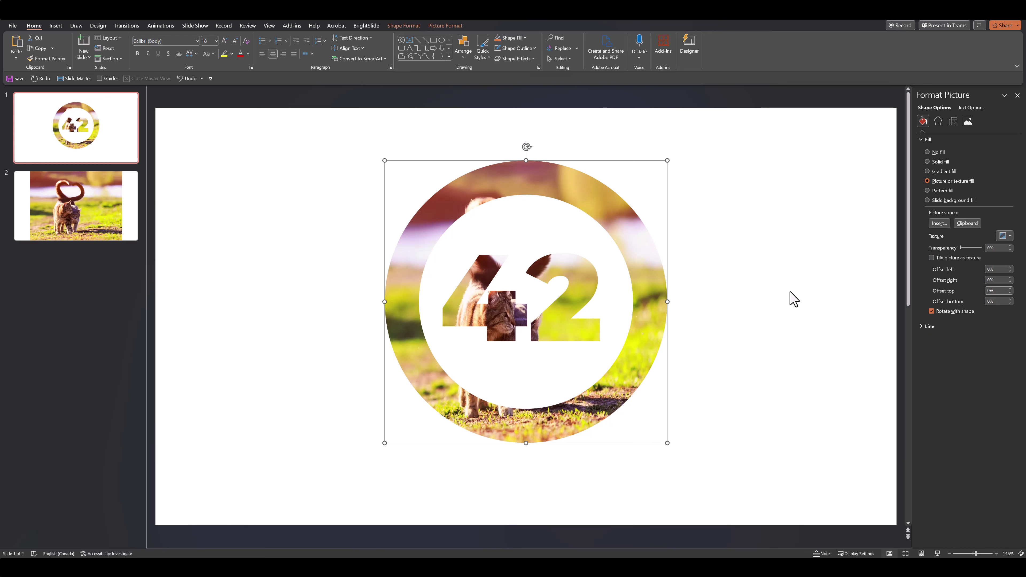
click(743, 310)
click(75, 229)
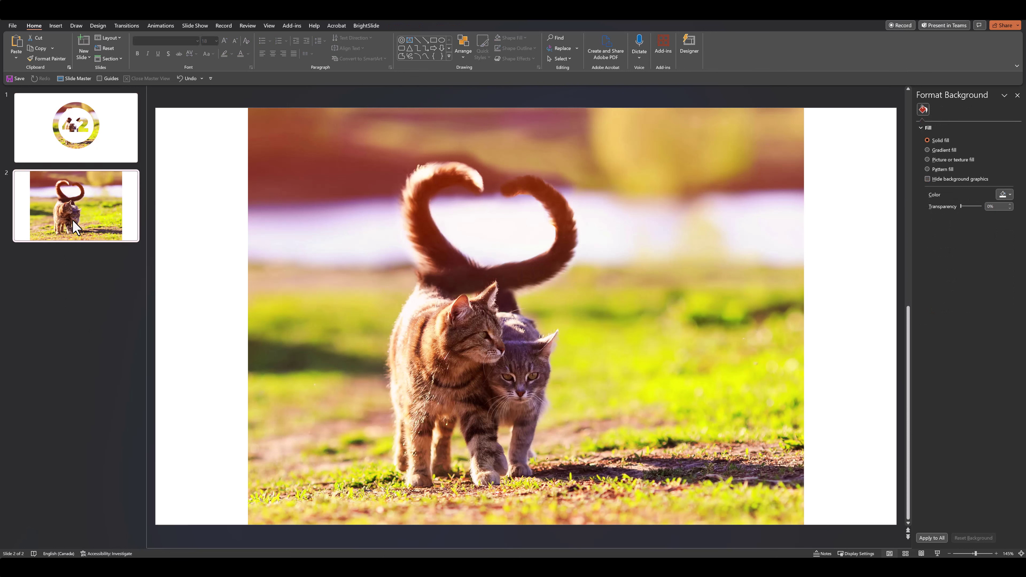
Remove the cat photo slide, then start Save As and choose a different file format.
key(ctrl+z)
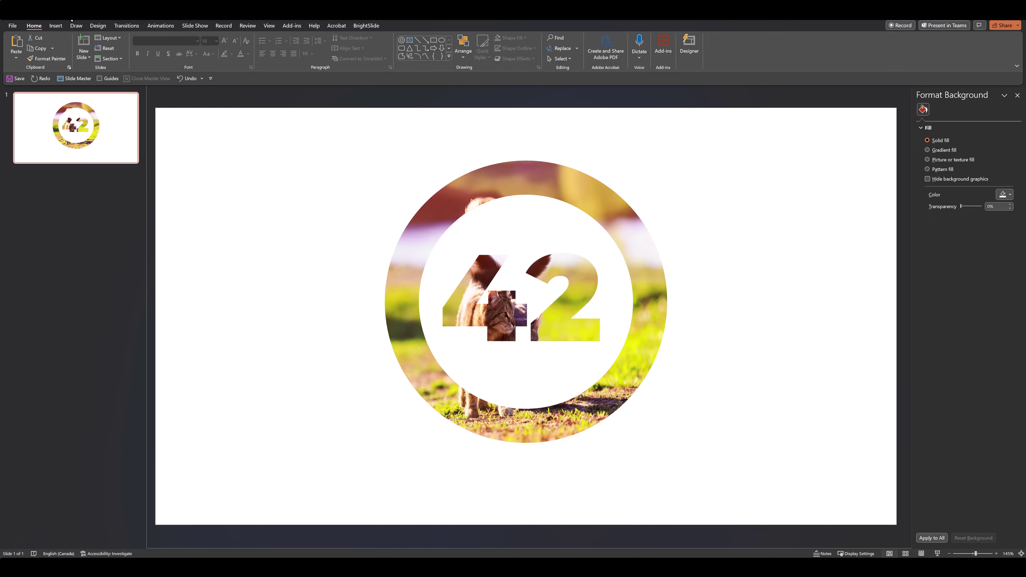
click(13, 26)
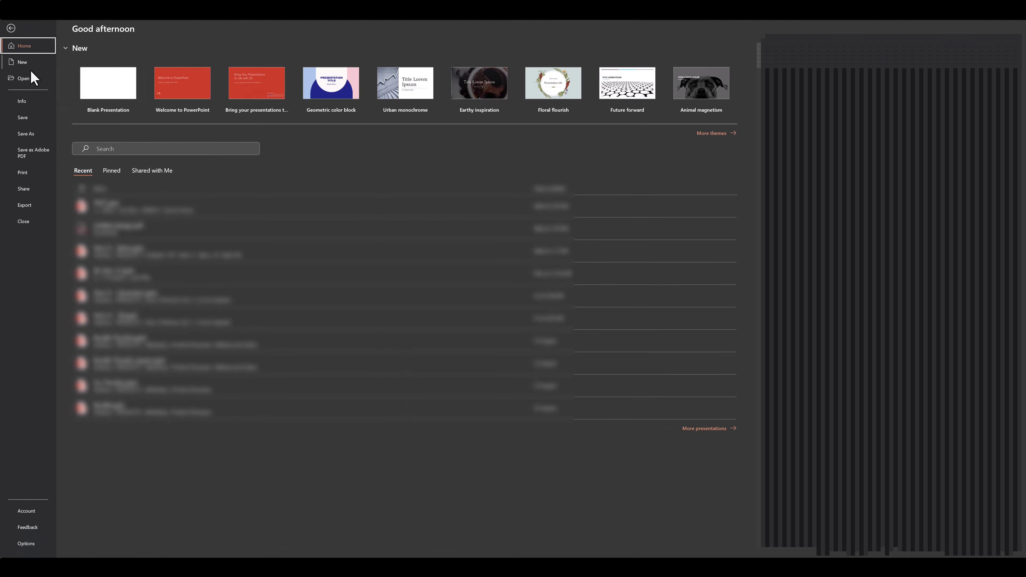
click(26, 135)
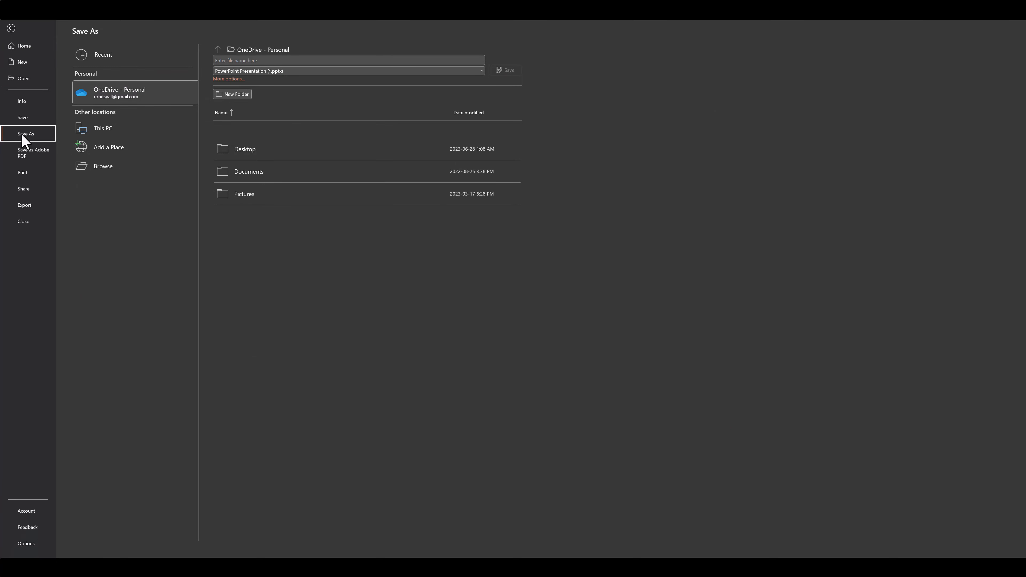
click(263, 71)
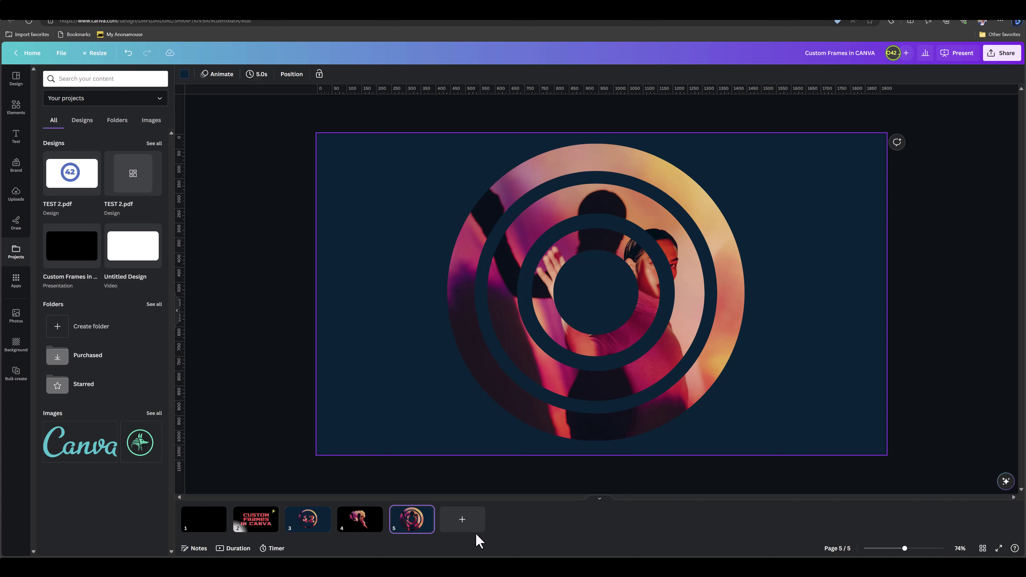
Add a blank page and upload the exported PDF from the desktop via File > Import files.
click(461, 528)
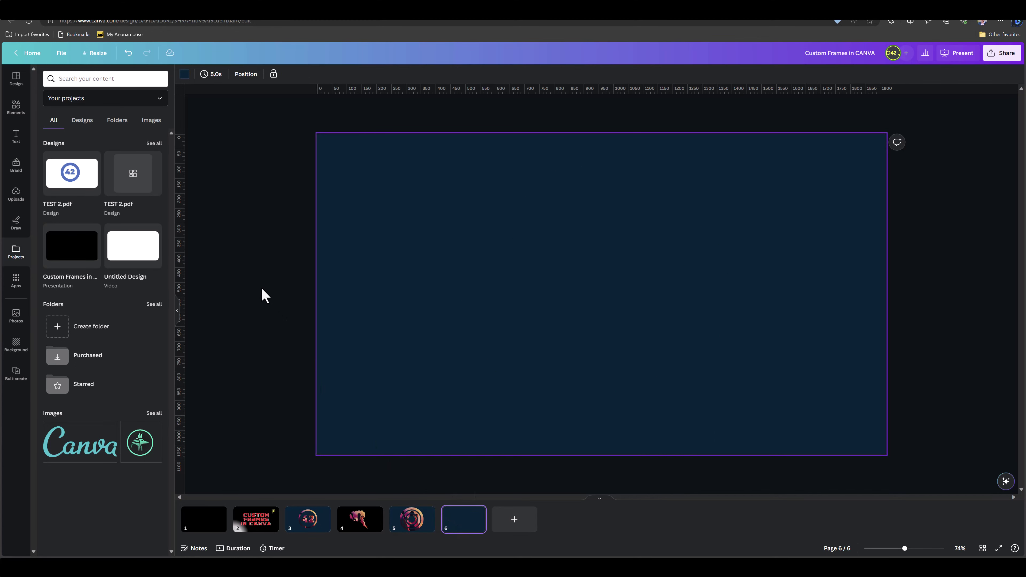
click(63, 55)
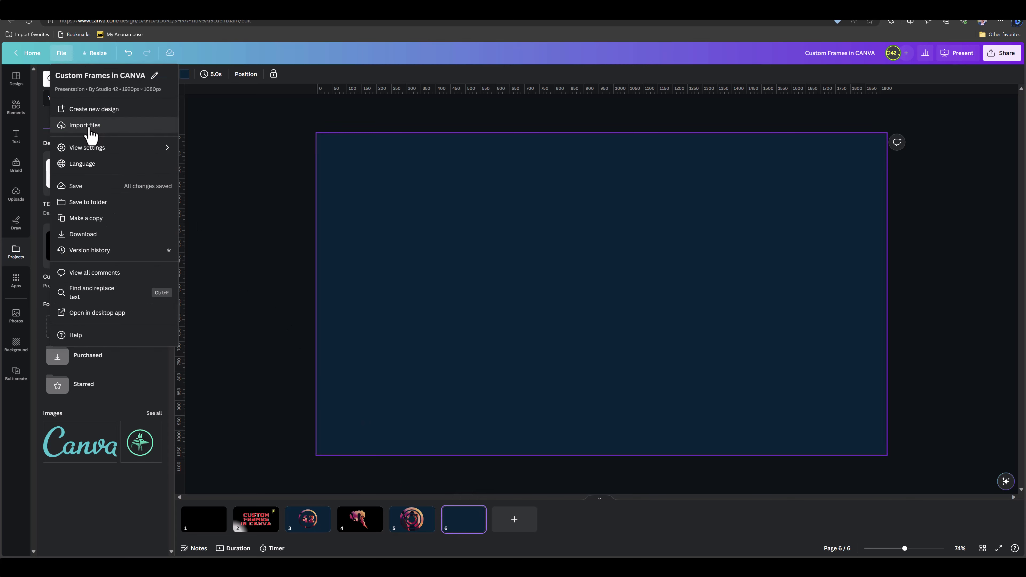
click(87, 125)
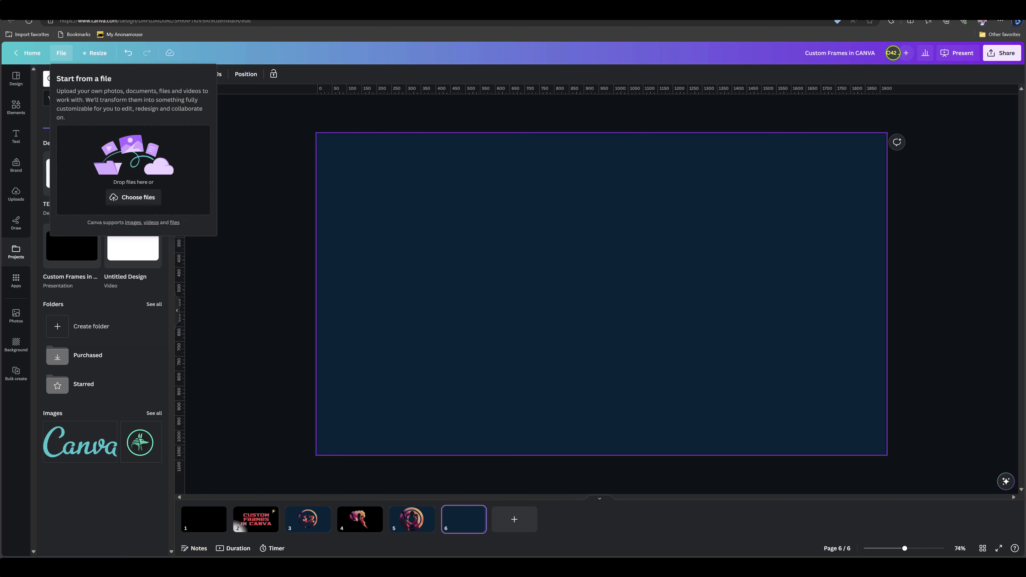
drag(853, 92, 132, 168)
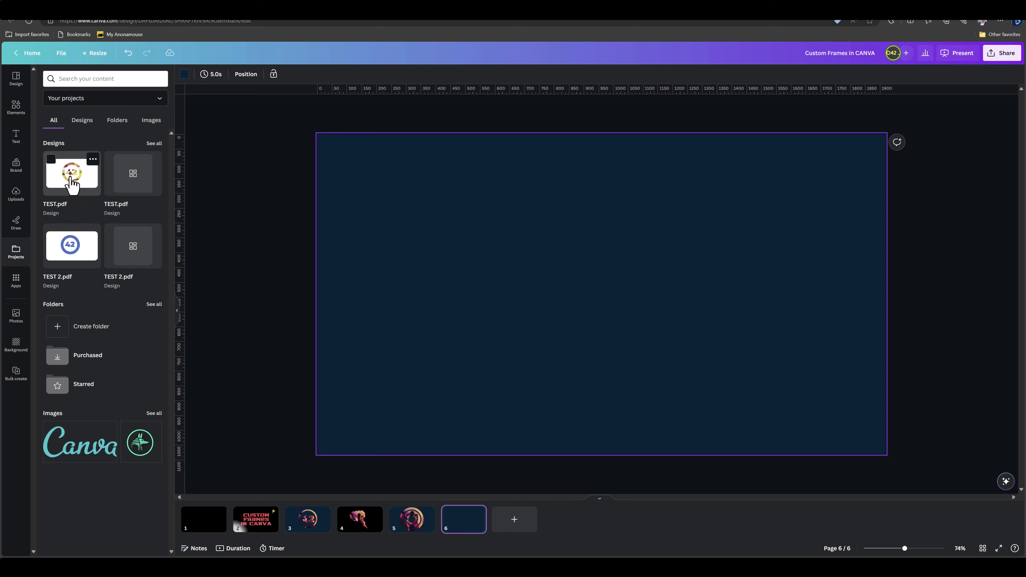
Insert the TEST.pdf 42 ring design on page 6 and delete the cat photo from its frame.
click(72, 182)
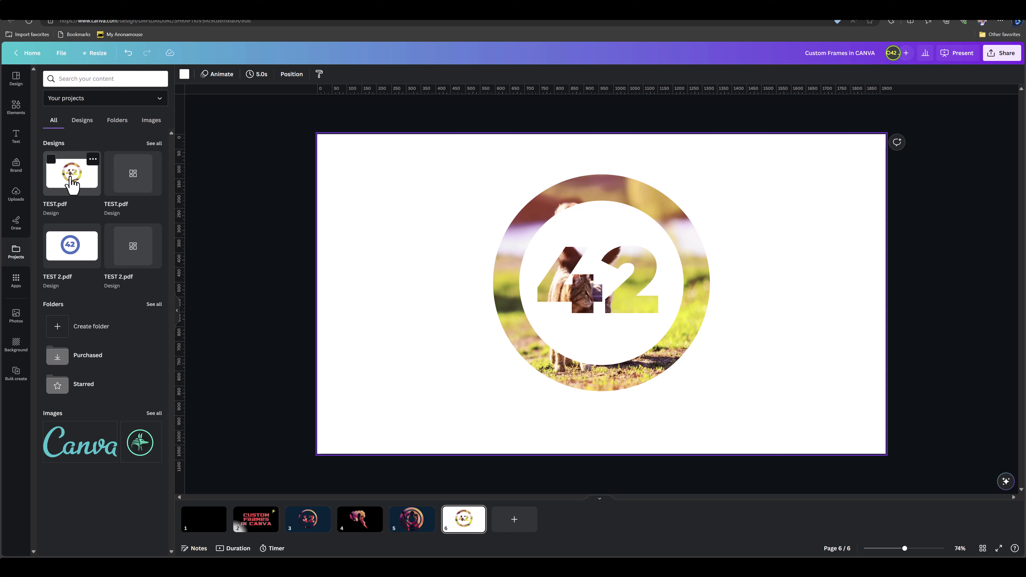
click(548, 218)
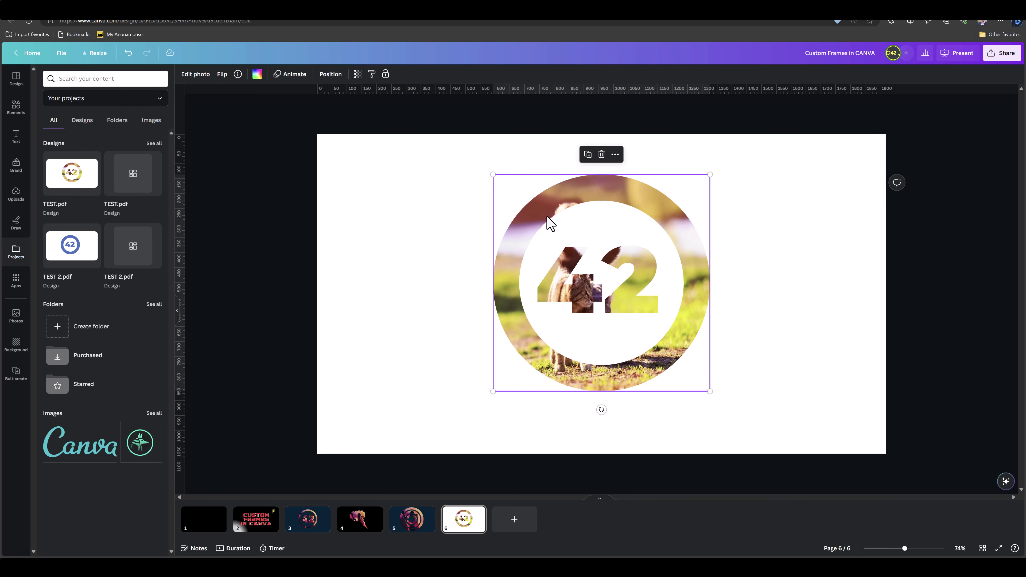
key(Delete)
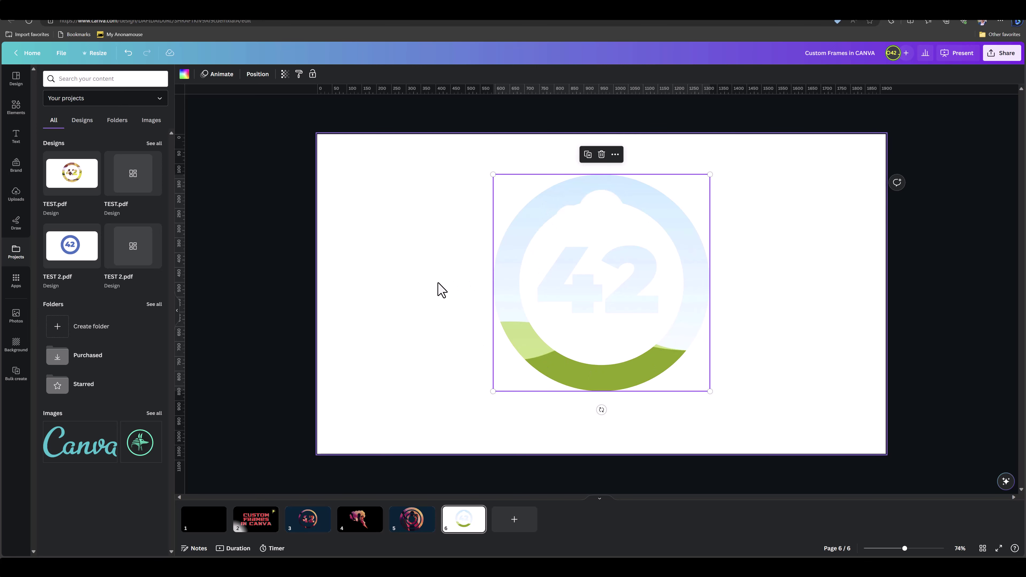
From Elements > Photos, drag the trending soccer-ball photo into the 42 ring frame.
click(10, 109)
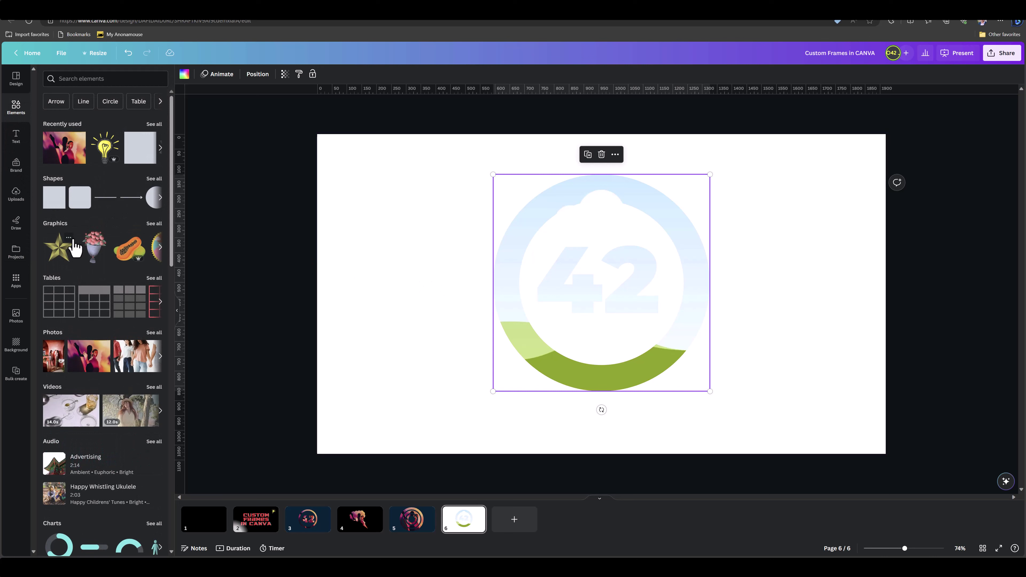
scroll(74, 249, down, 4)
click(154, 191)
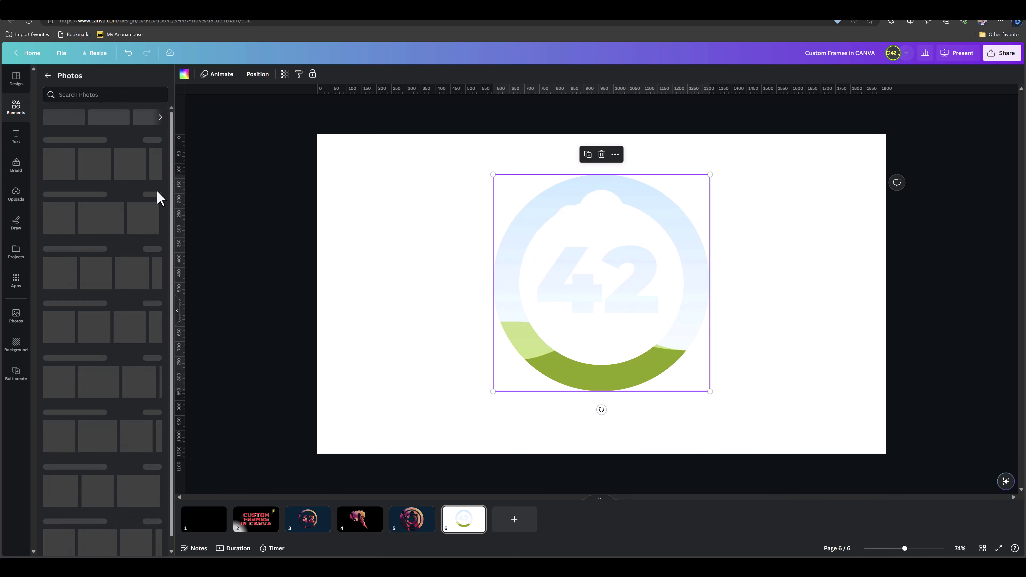
drag(110, 306, 500, 284)
click(409, 284)
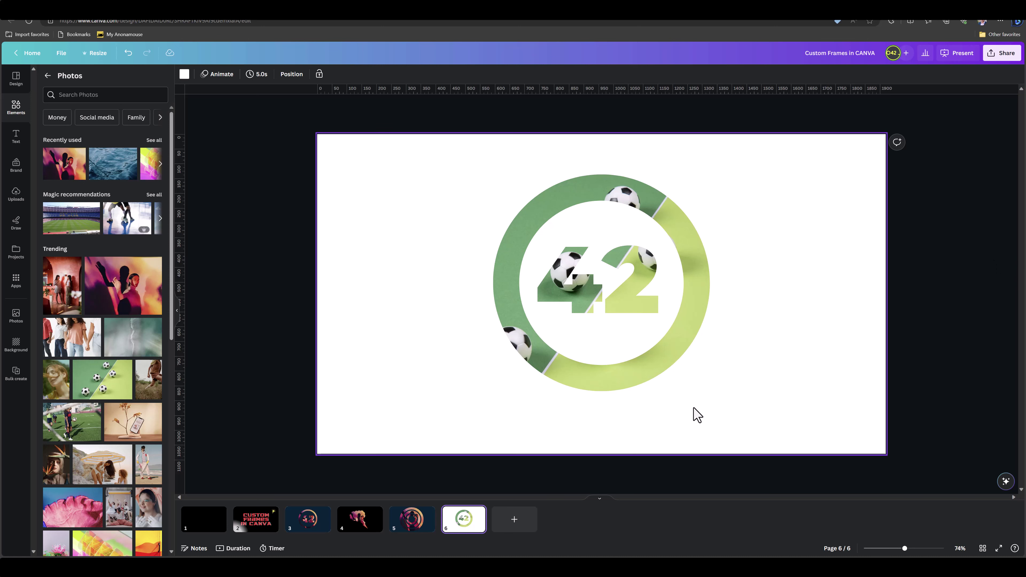
Add a blank page 7 and search Elements for 'silhouette flower' graphics.
click(509, 526)
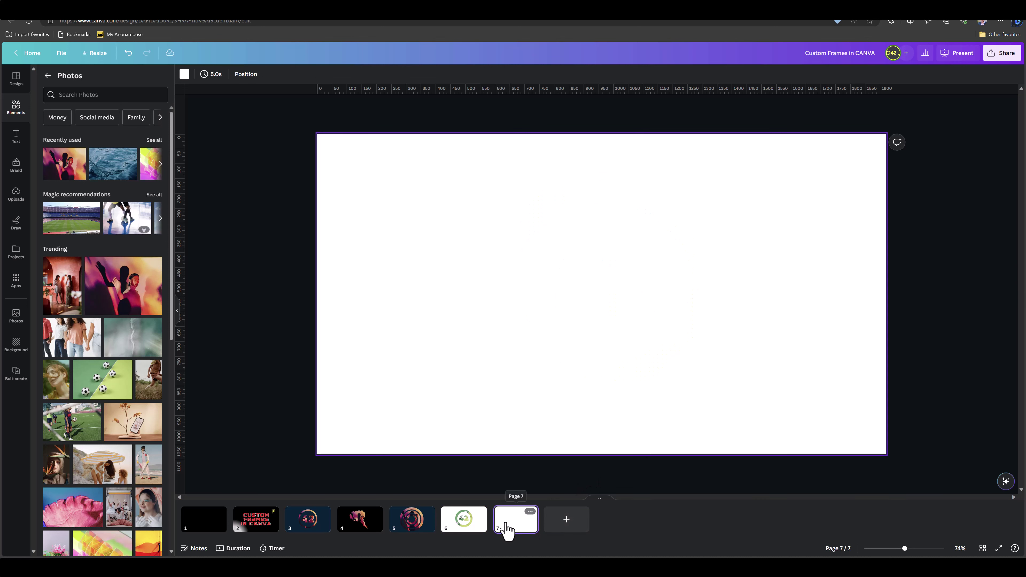
click(12, 114)
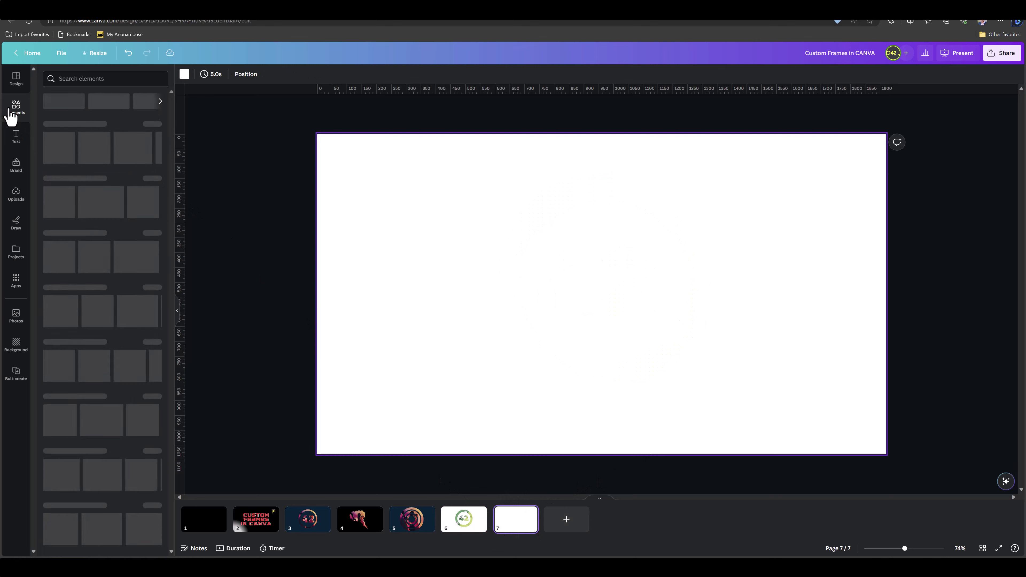
click(71, 79)
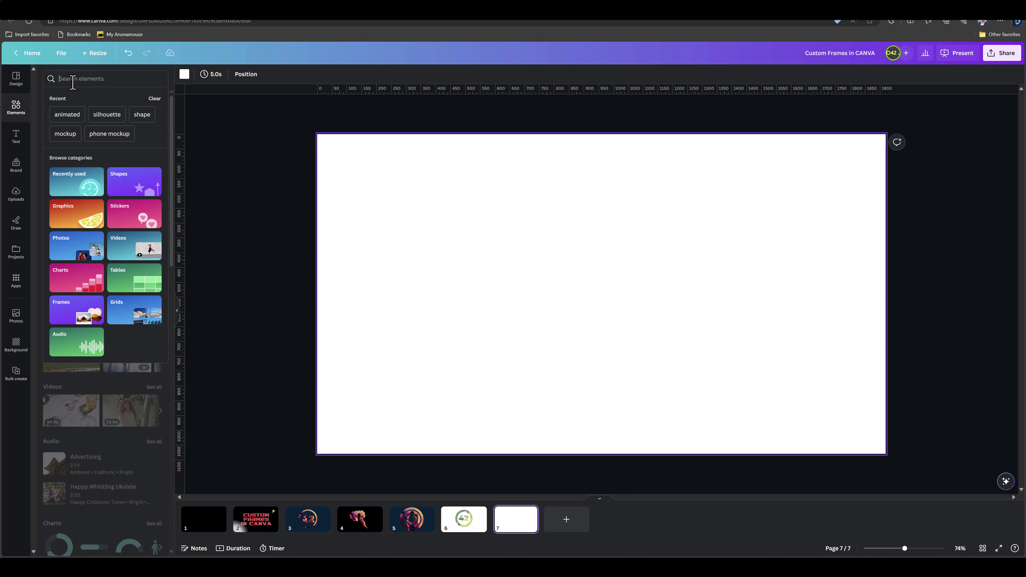
click(73, 79)
text(sil)
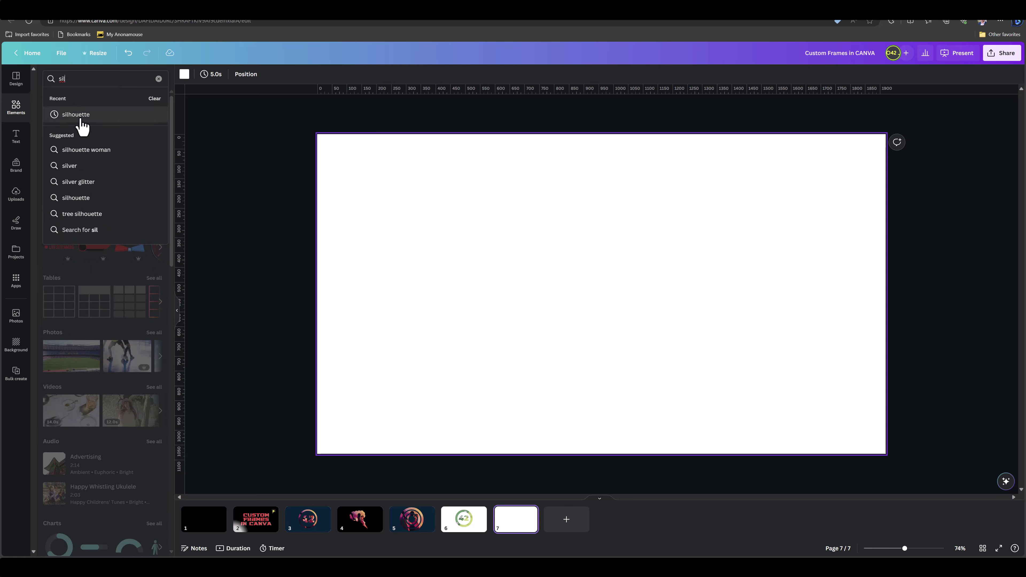
click(77, 115)
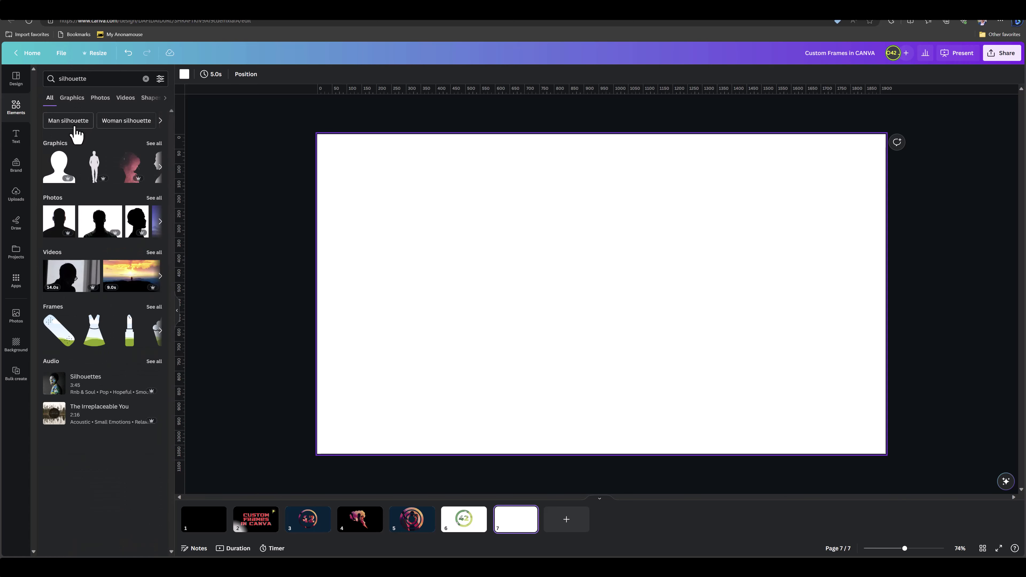
click(152, 143)
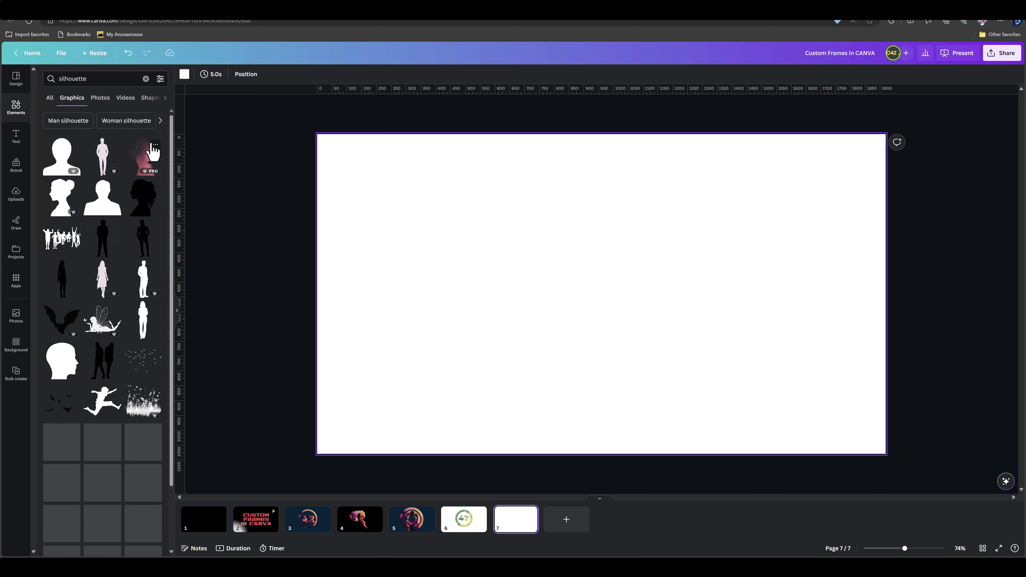
scroll(117, 168, down, 6)
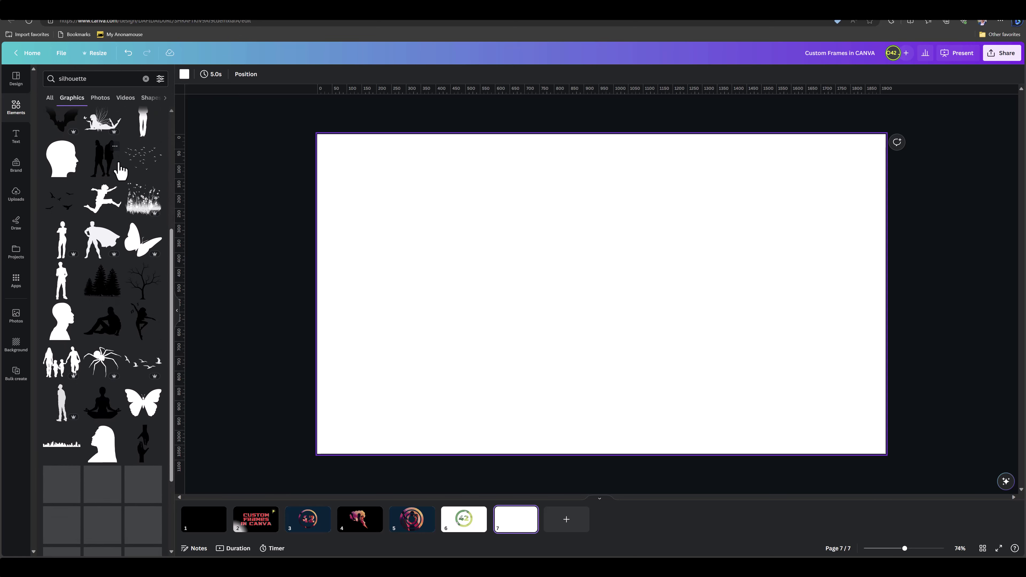
scroll(119, 172, down, 1)
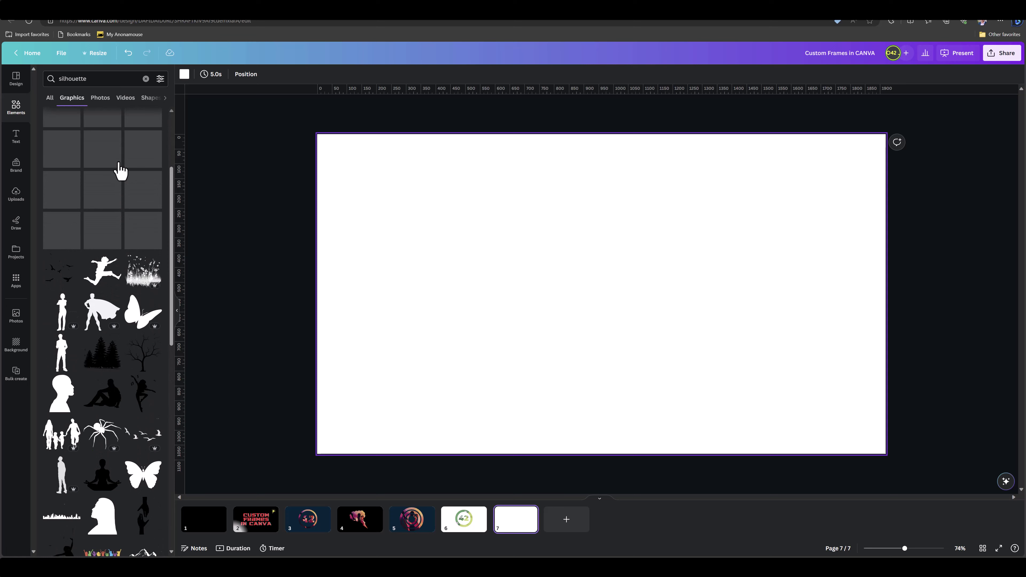
scroll(118, 160, down, 1)
click(97, 79)
text(flower)
key(Return)
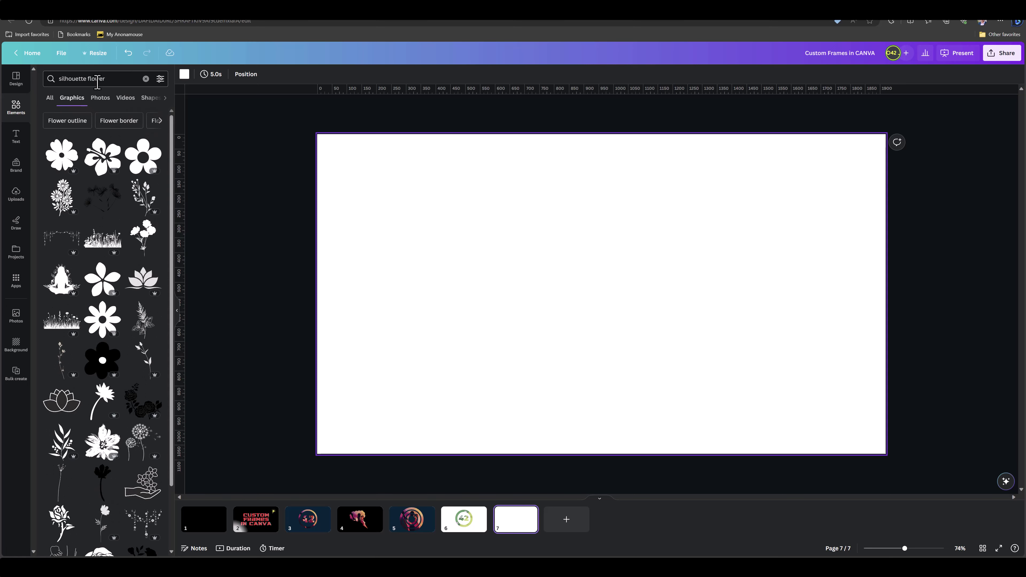
Place the black lotus silhouette on page 7 and enlarge it to about 1,204 × 789.
click(145, 279)
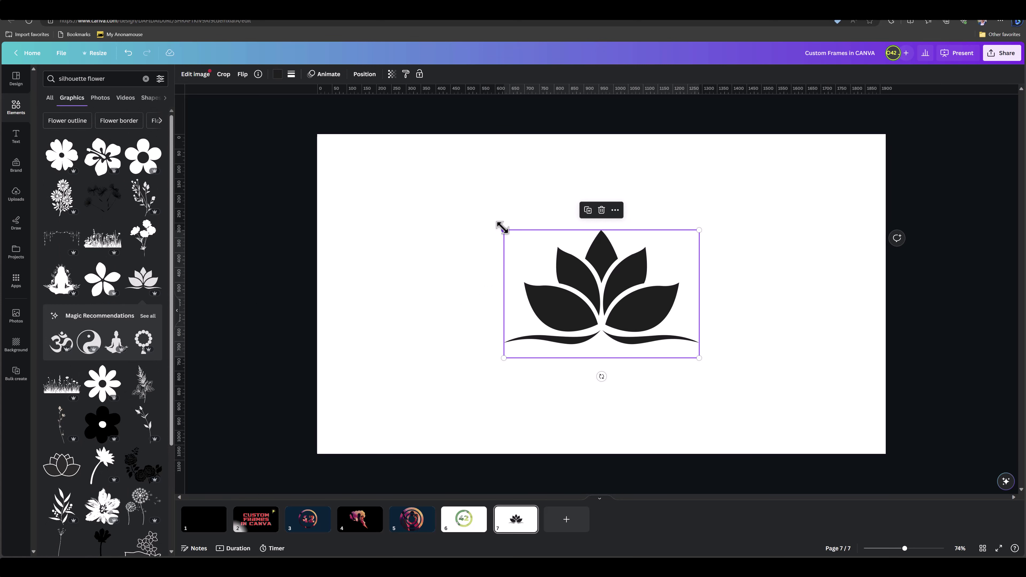
drag(503, 228, 424, 178)
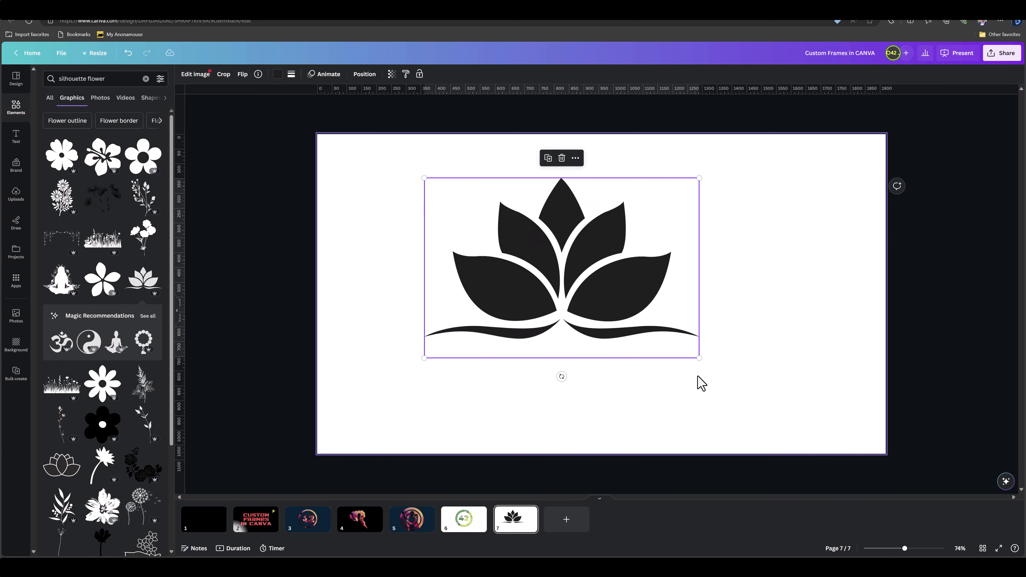
drag(700, 358, 780, 416)
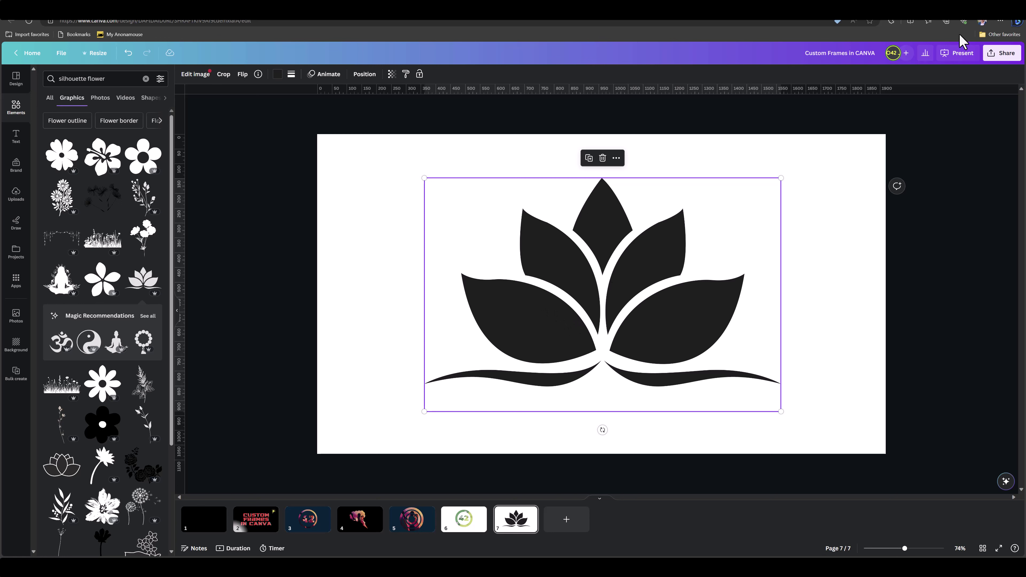
Download all 7 pages of the Canva design with the file type set to SVG.
click(999, 58)
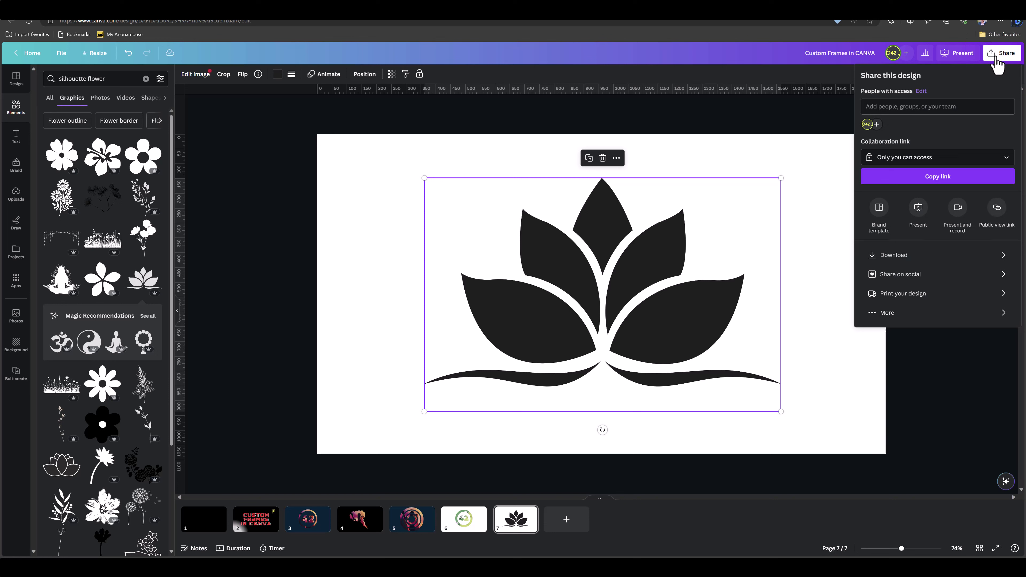
click(938, 258)
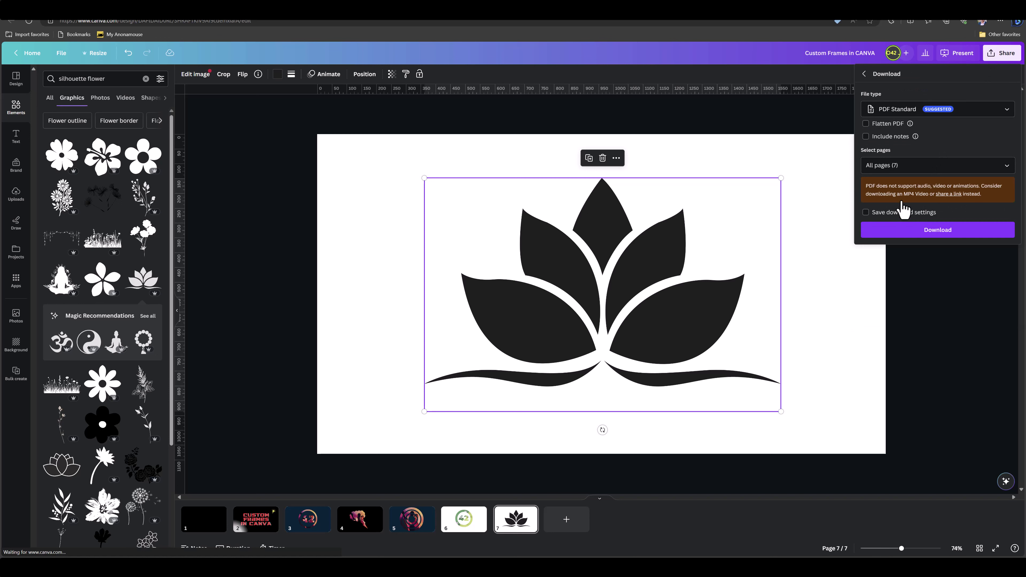
click(913, 113)
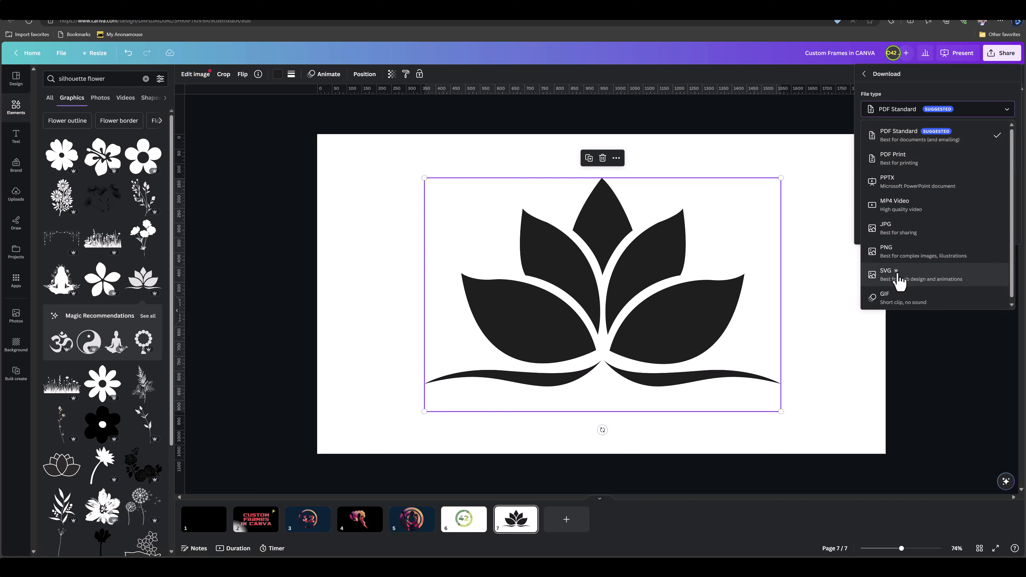
click(906, 282)
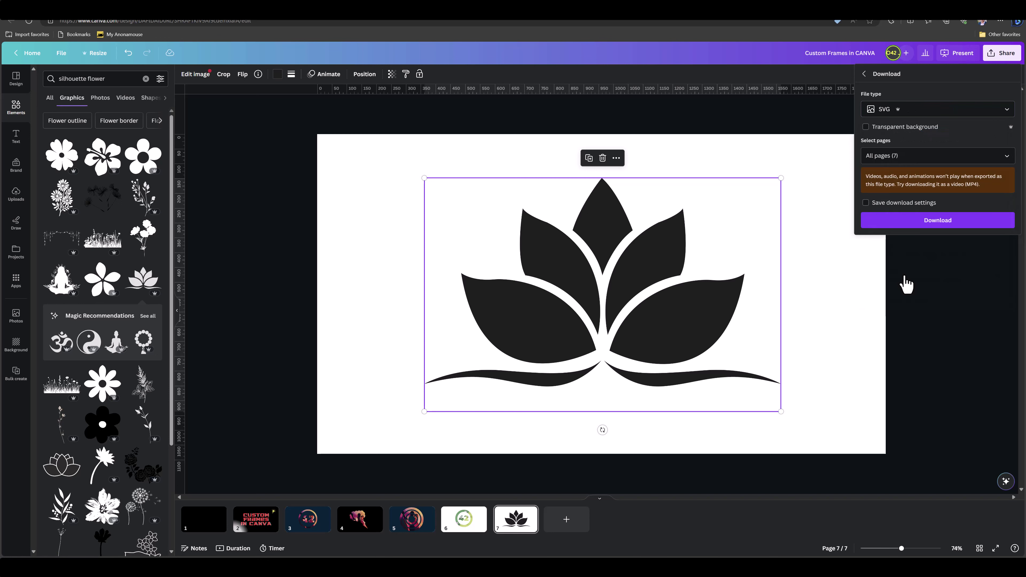
click(923, 225)
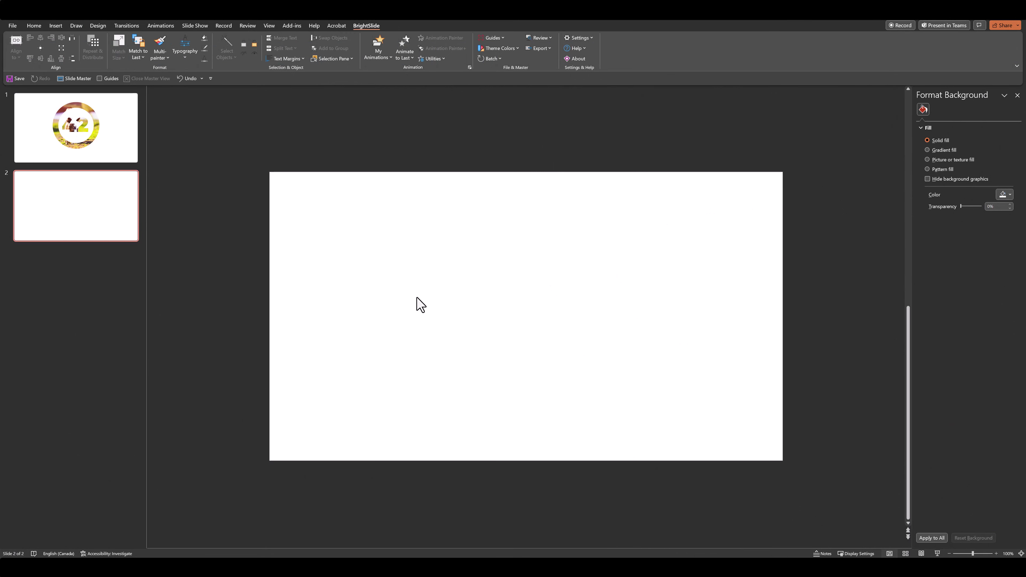
Paste the lotus graphic onto slide 2 and convert it into separate editable shapes.
key(ctrl+v)
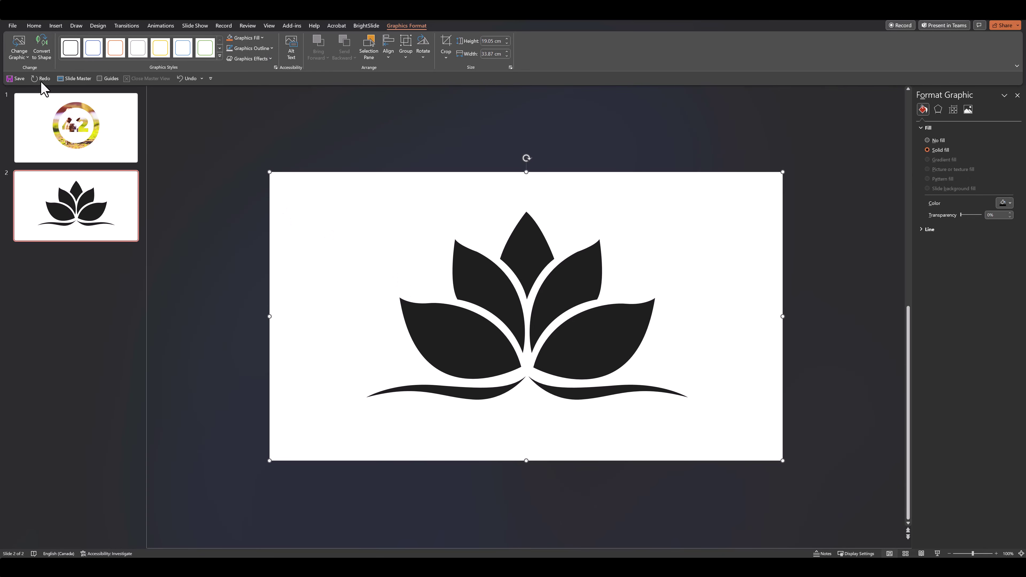
click(41, 54)
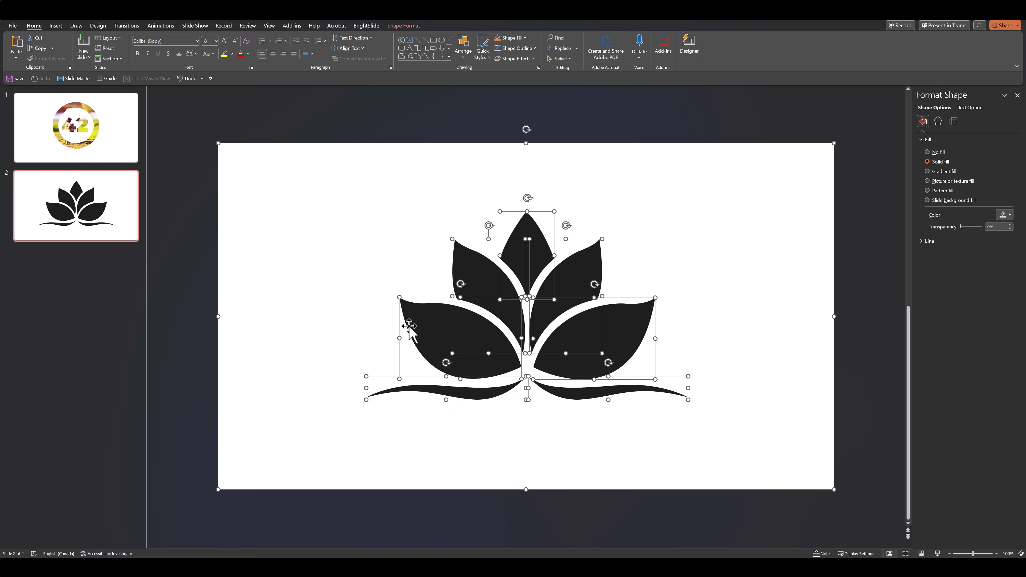
click(203, 344)
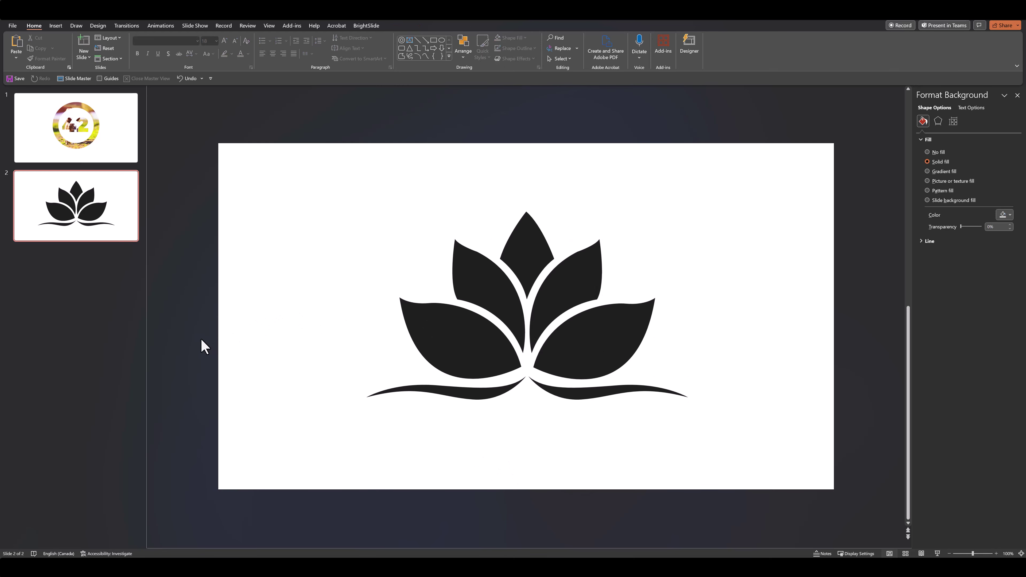
Delete the white rectangle behind the lotus and select all the lotus pieces together.
click(242, 300)
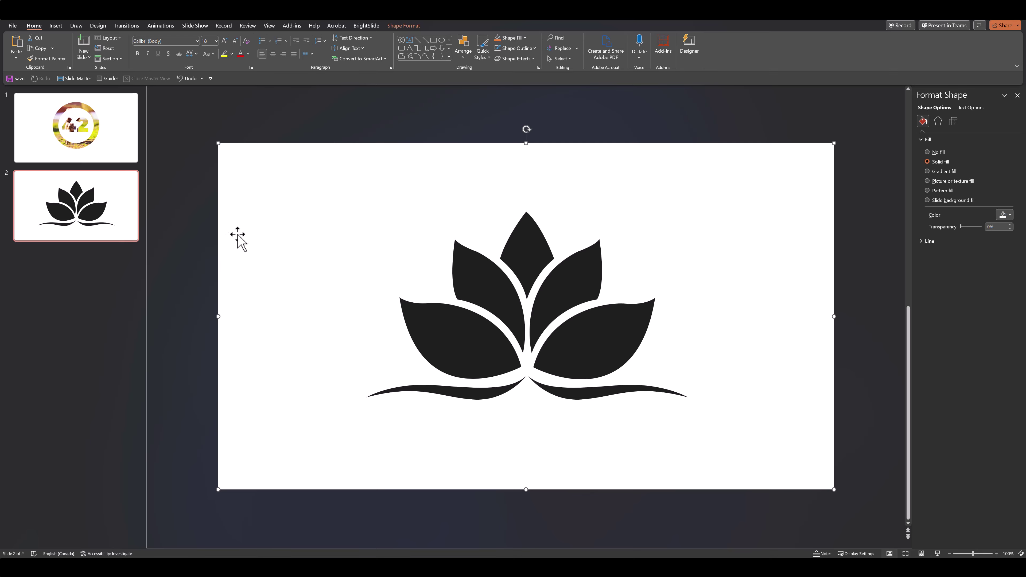
drag(236, 236, 261, 345)
key(ctrl+z)
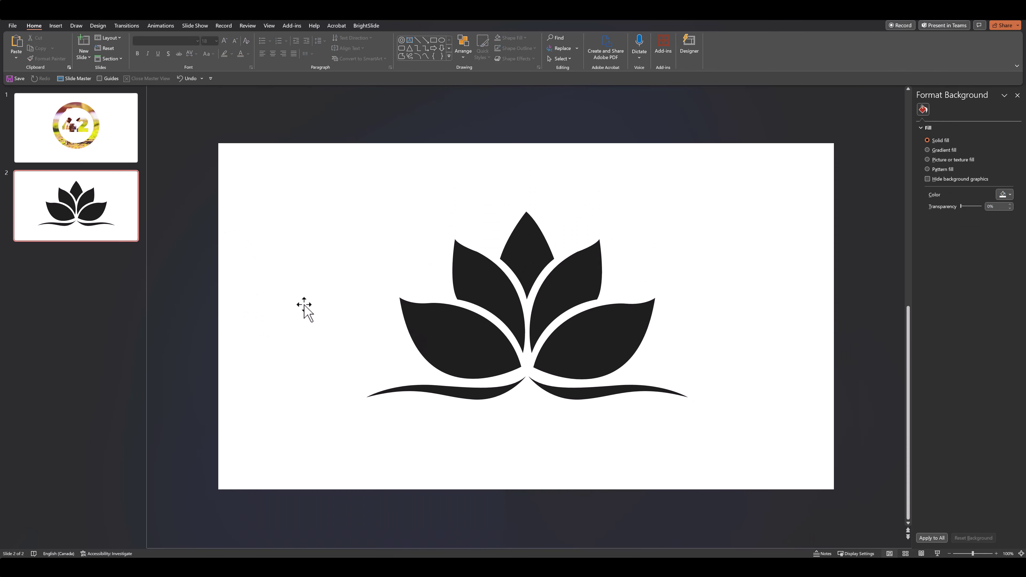
click(305, 300)
drag(300, 261, 272, 318)
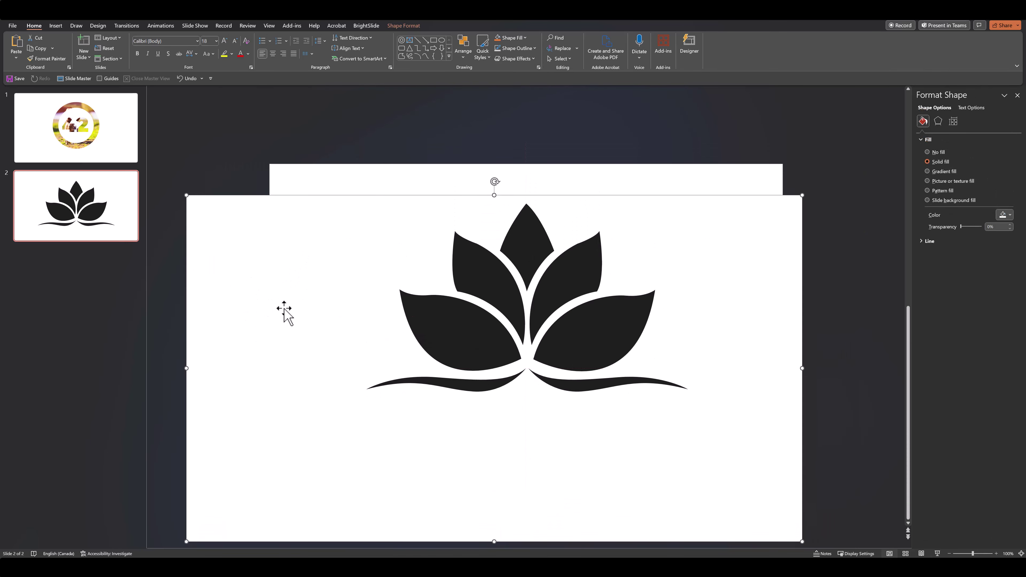
key(Delete)
drag(246, 144, 873, 525)
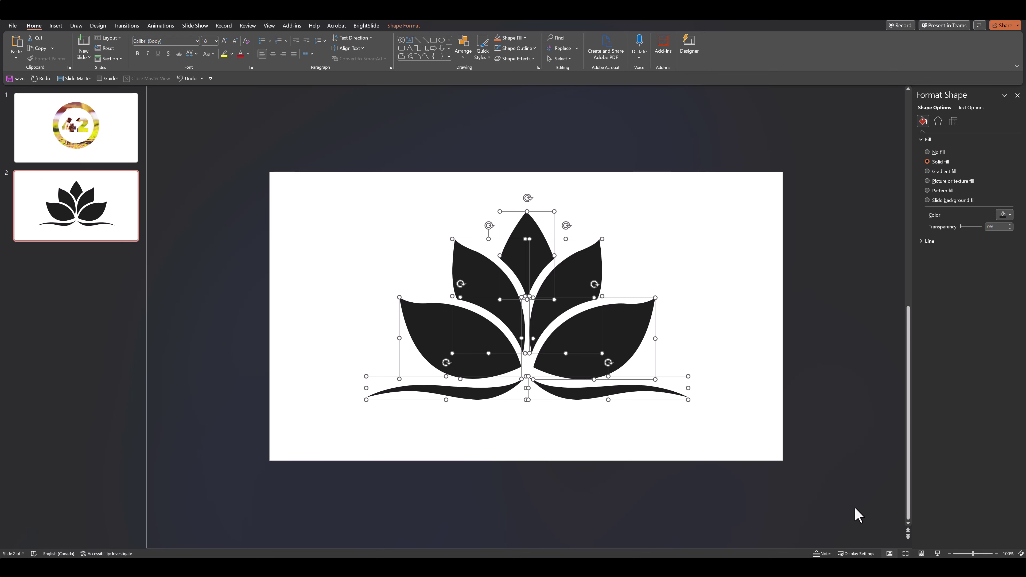
drag(821, 490, 279, 176)
Combine the lotus pieces into one shape and fill it with the cat photo.
click(402, 26)
click(90, 60)
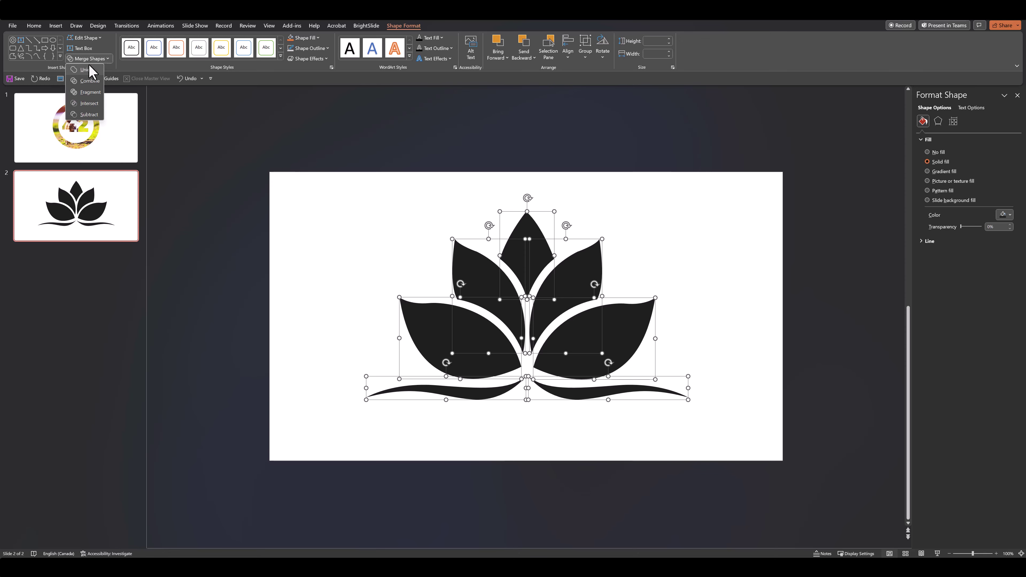
click(91, 80)
click(320, 276)
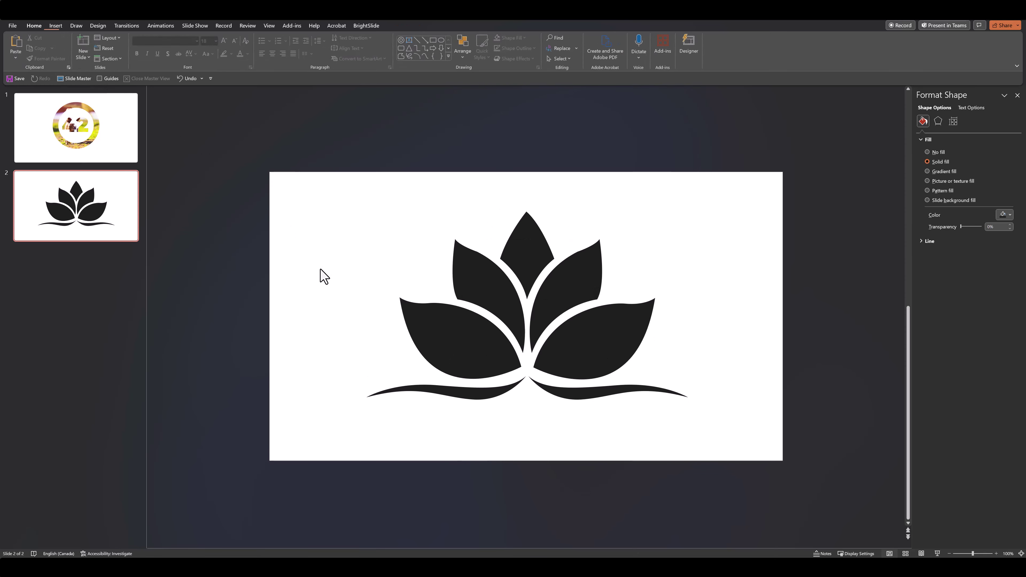
click(83, 128)
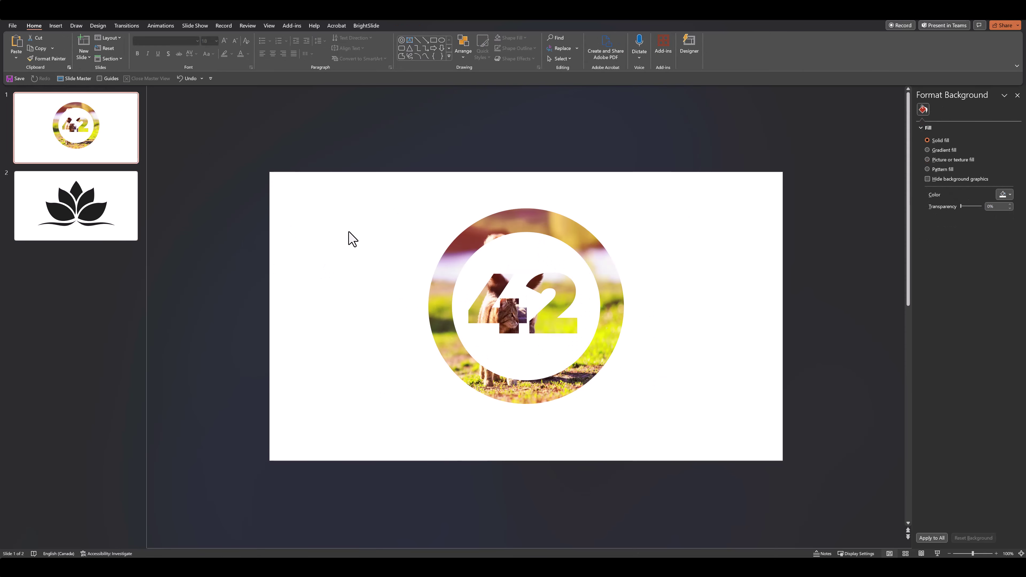
click(125, 233)
click(495, 281)
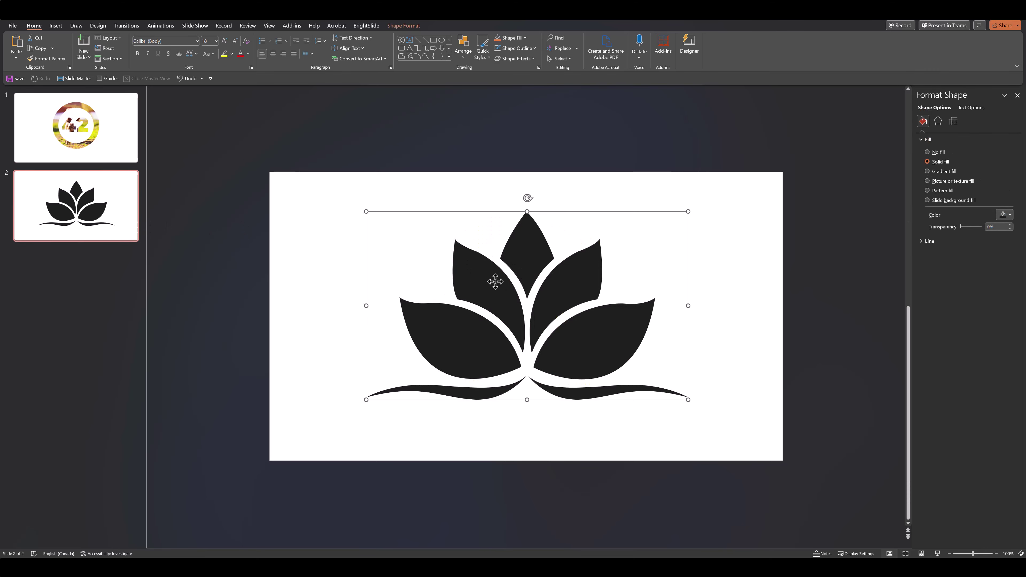
click(946, 181)
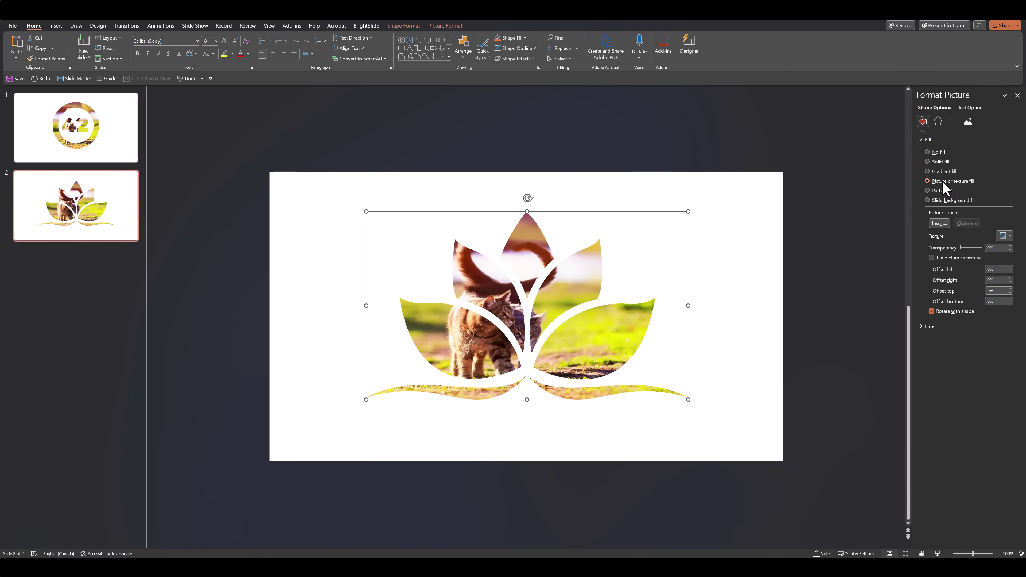
click(747, 381)
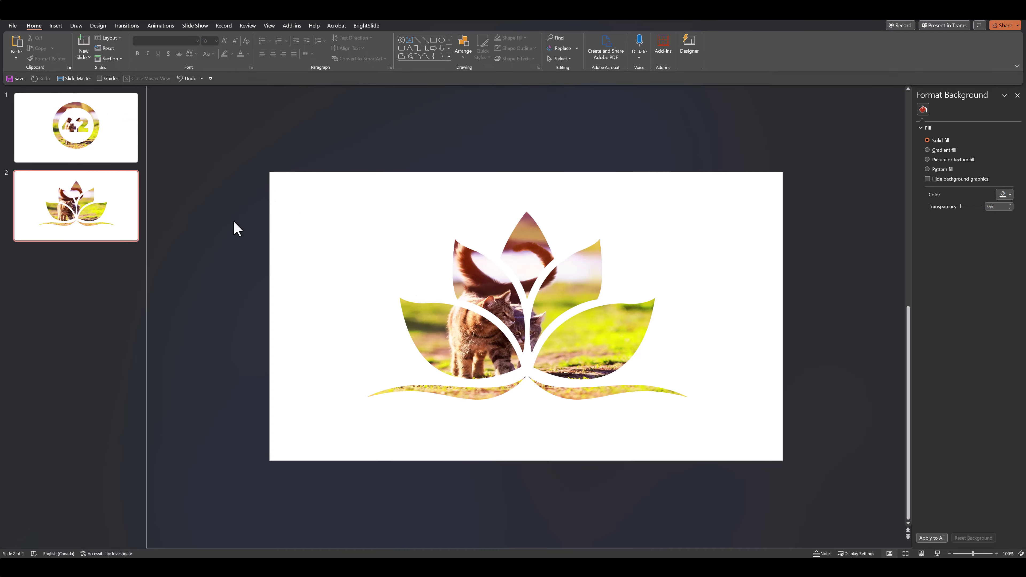
Save the slides as a PDF named TEST.
click(13, 26)
click(38, 134)
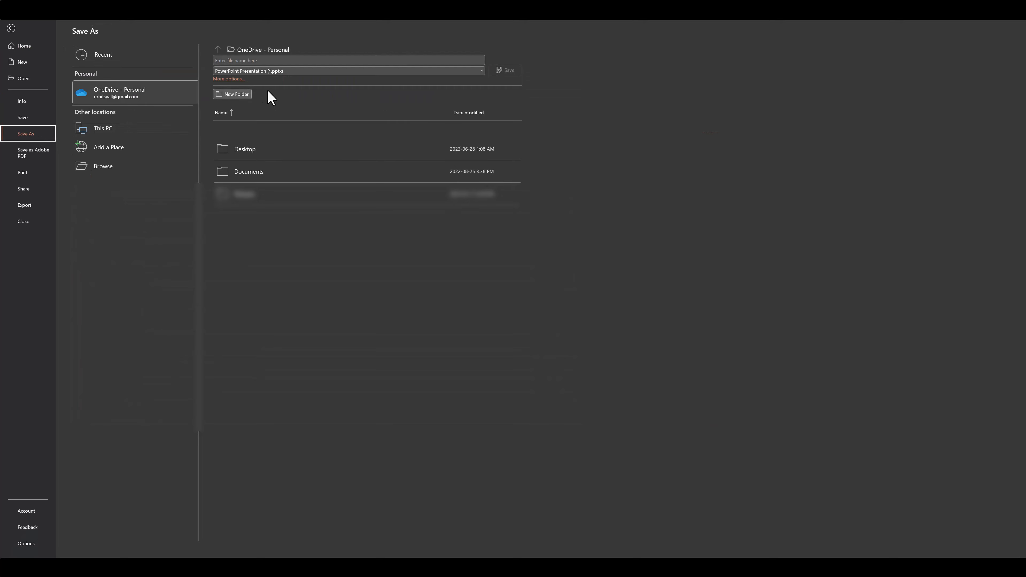
click(276, 75)
click(259, 109)
click(236, 60)
text(TEST)
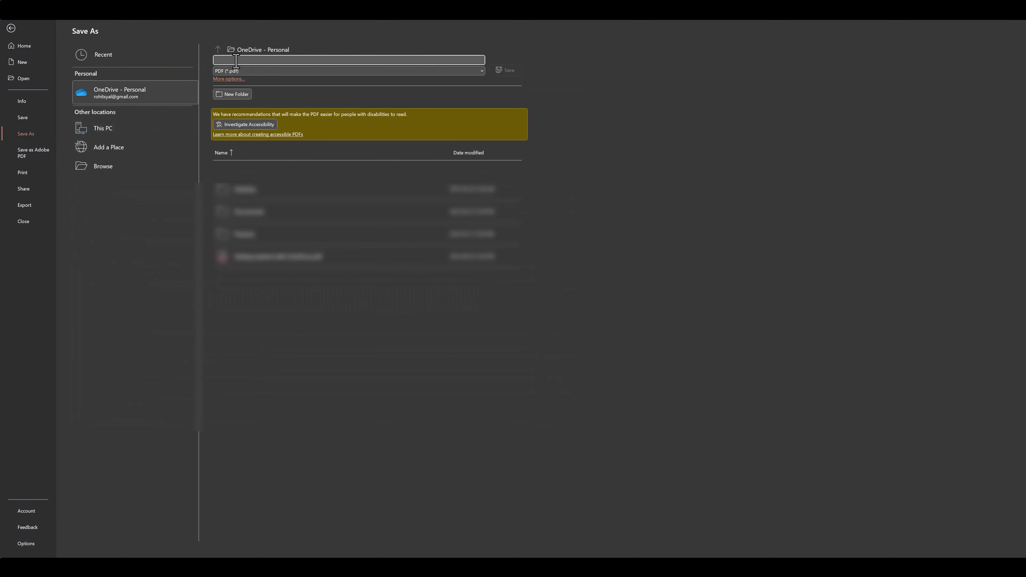
key(Return)
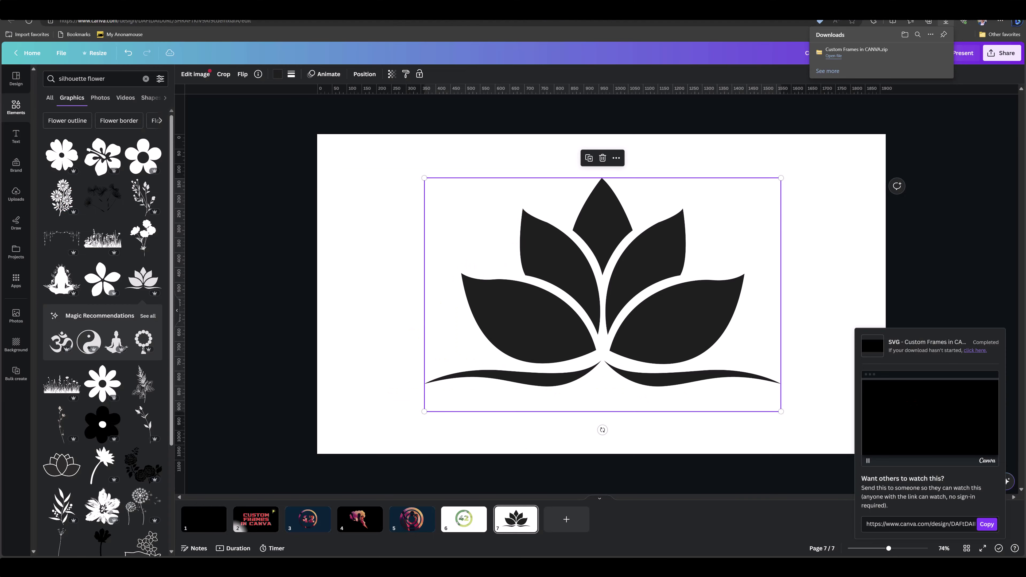
Upload TEST 2.pdf and place its lotus frame page onto a new page 8.
click(566, 521)
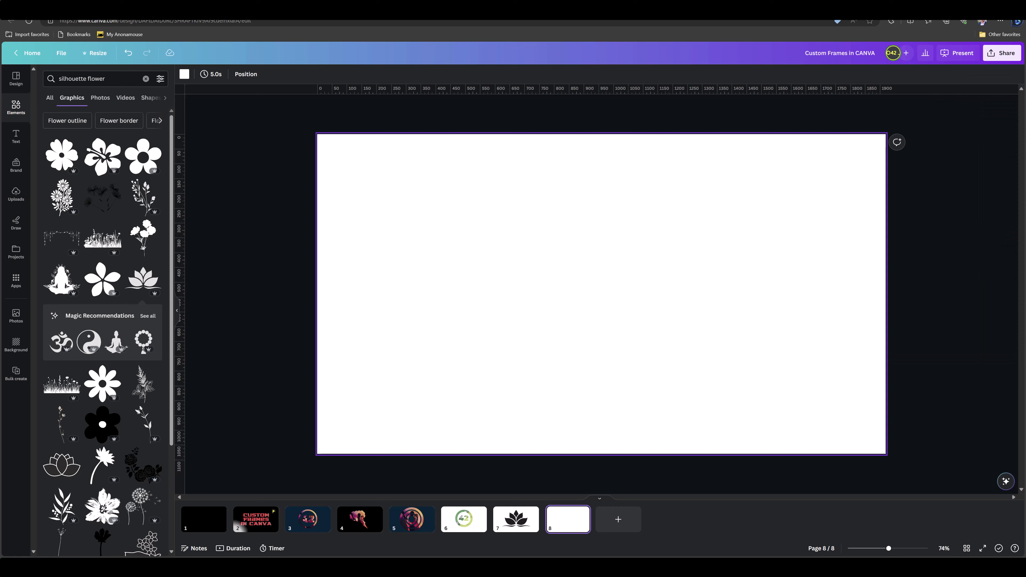
drag(522, 178, 78, 141)
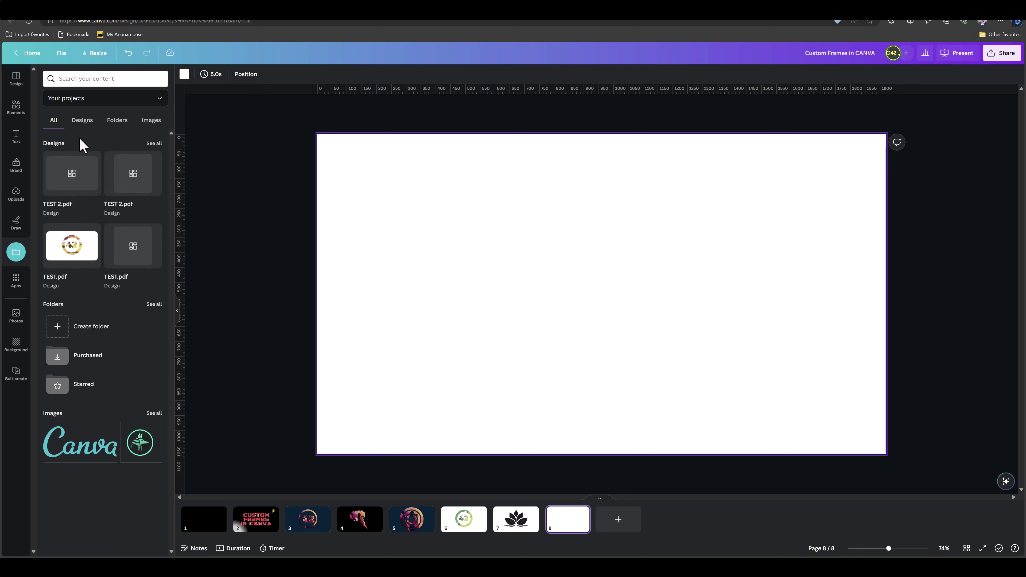
click(76, 190)
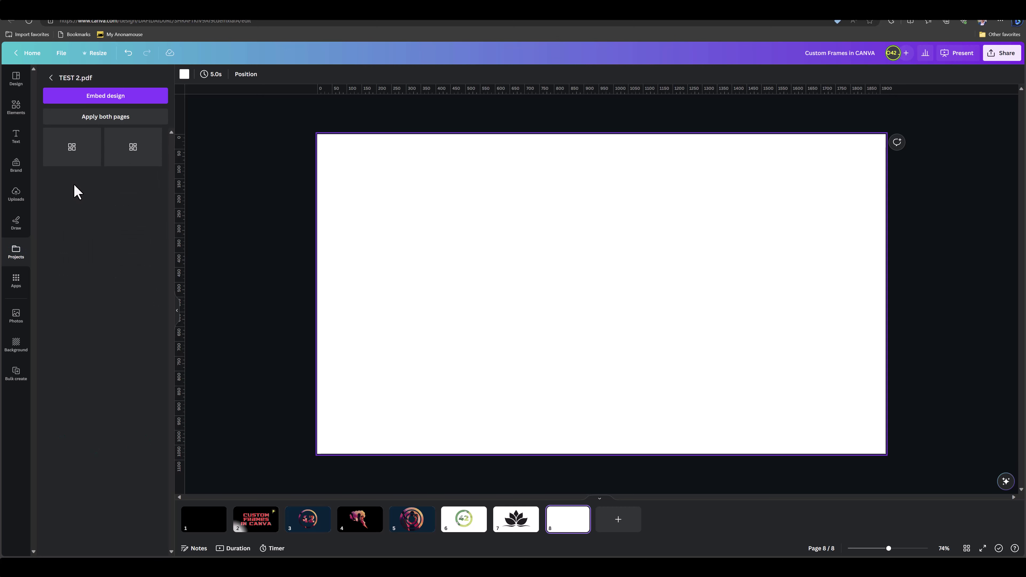
click(128, 167)
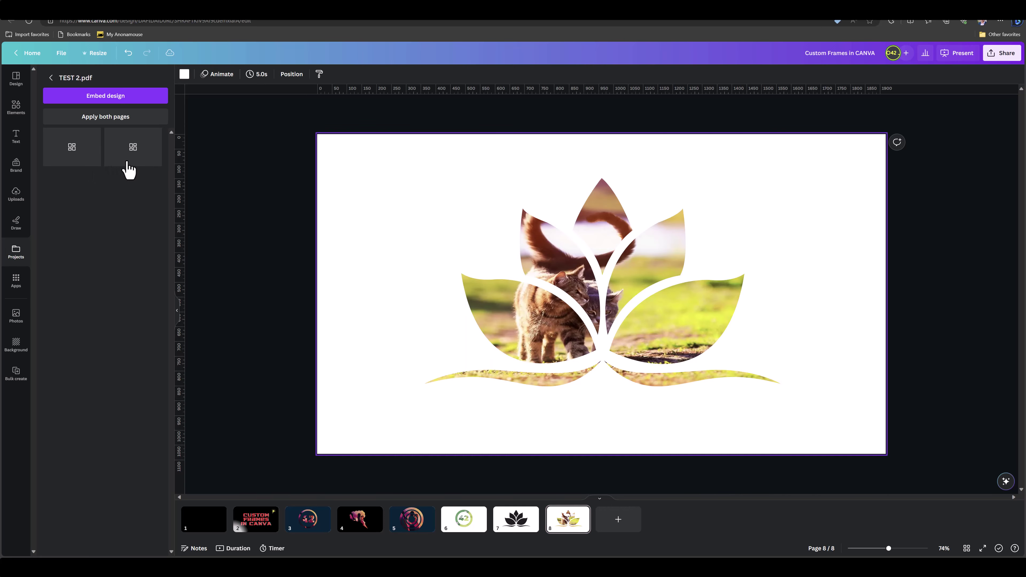
click(559, 332)
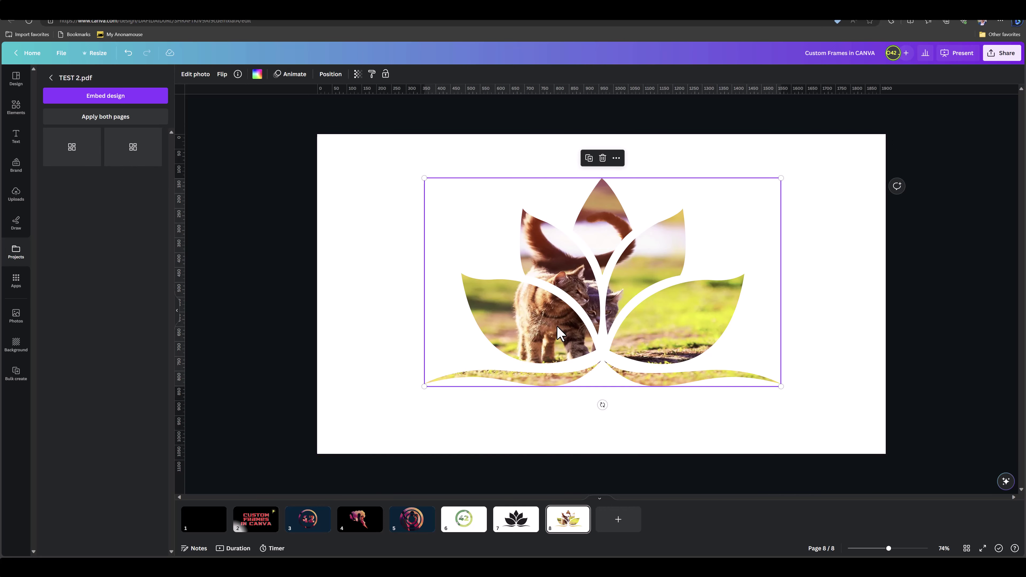
click(396, 319)
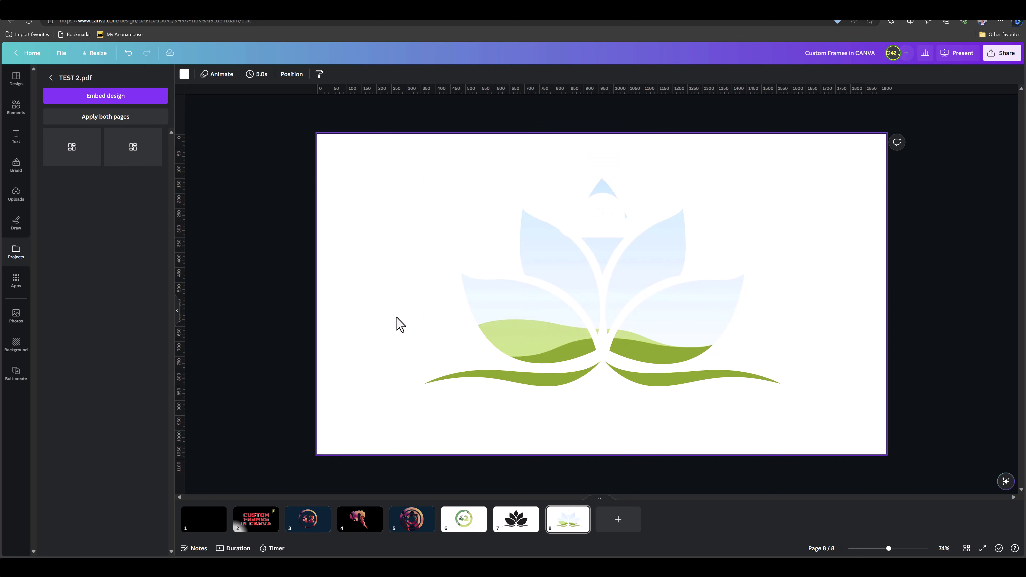